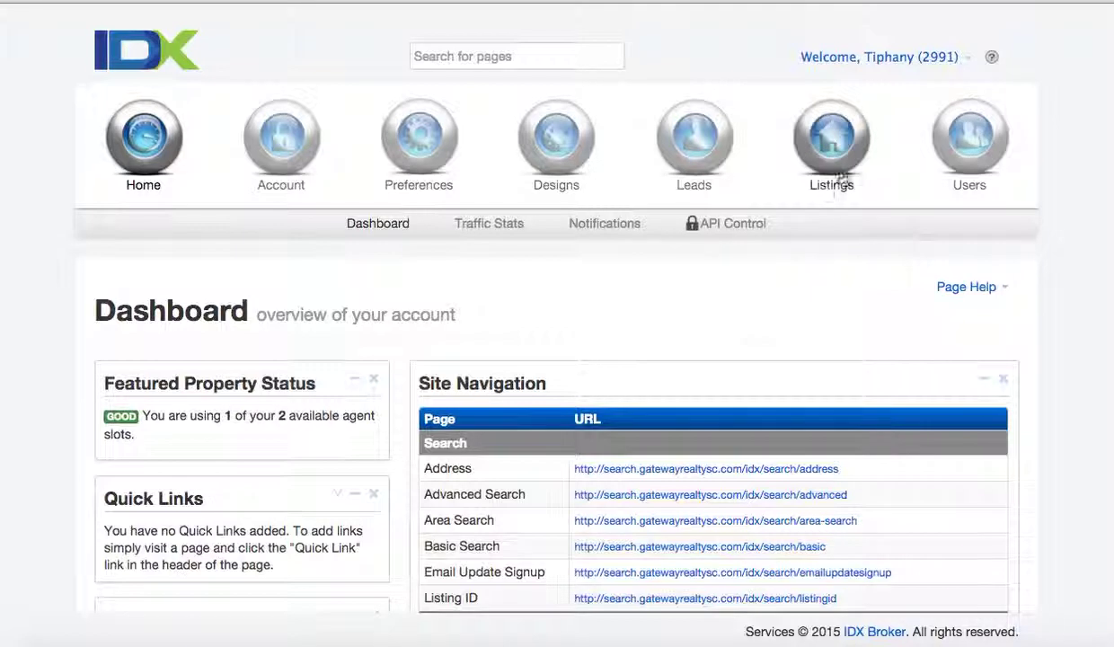
- Go to Listings > Supplemental > Manage, then Supplemental > Create to get an empty Add Listing form
click(826, 190)
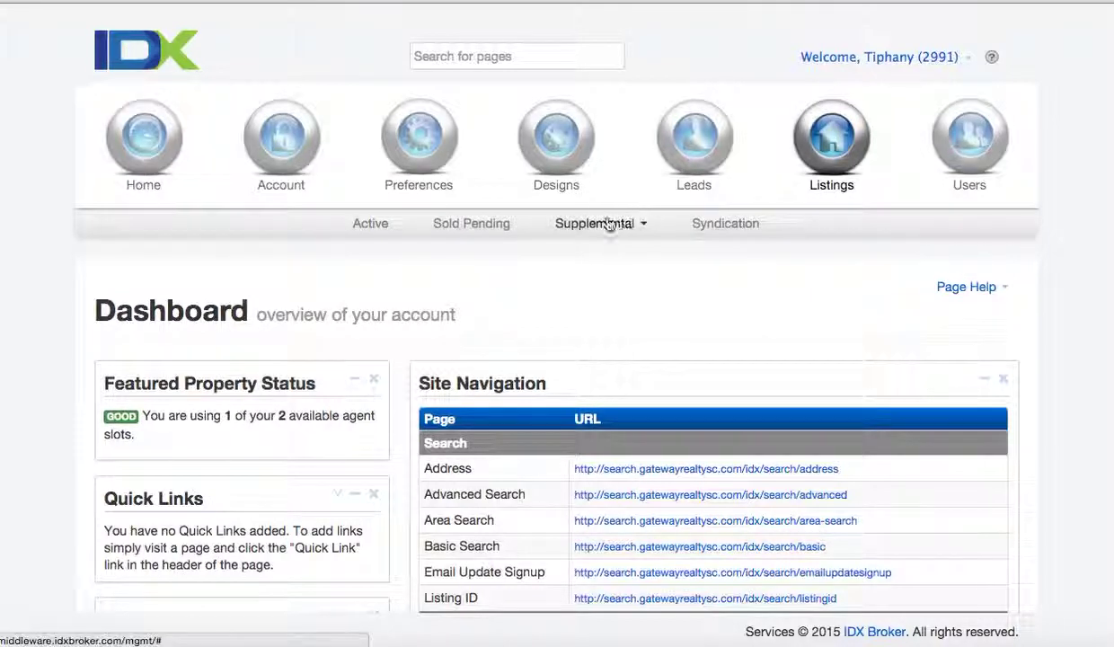
mouse_move(554, 229)
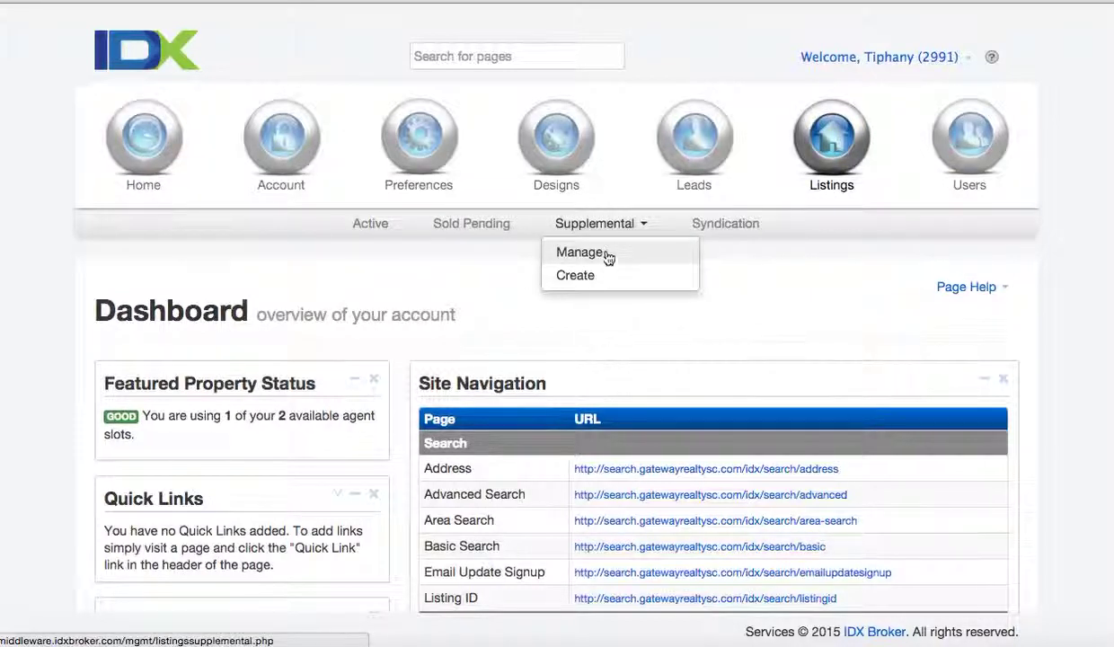
click(610, 252)
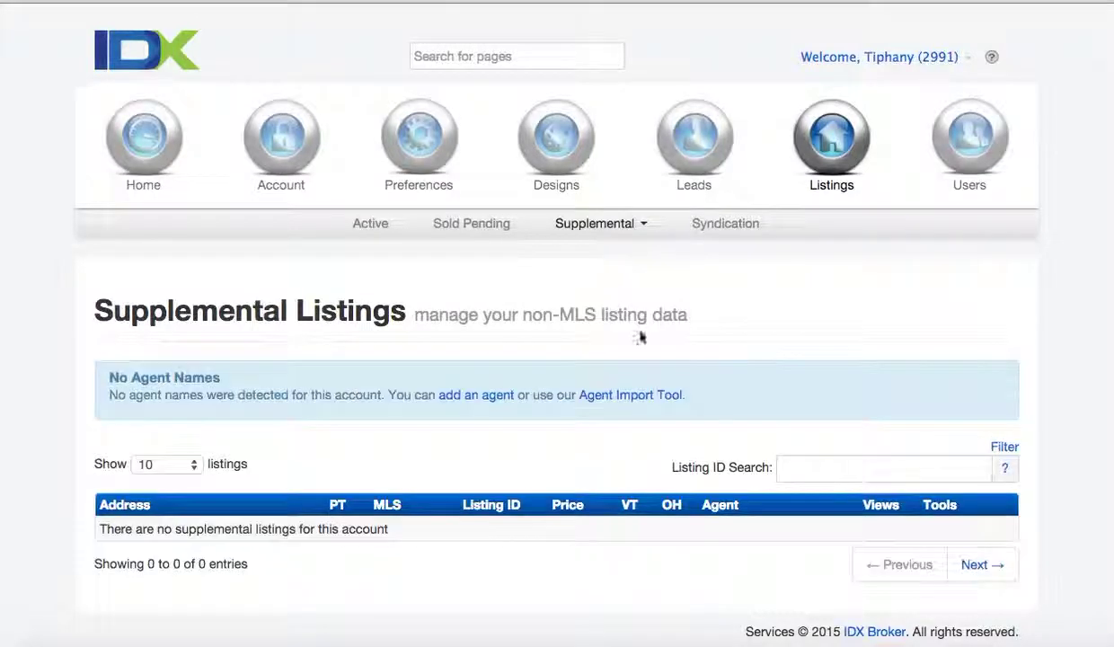
mouse_move(641, 231)
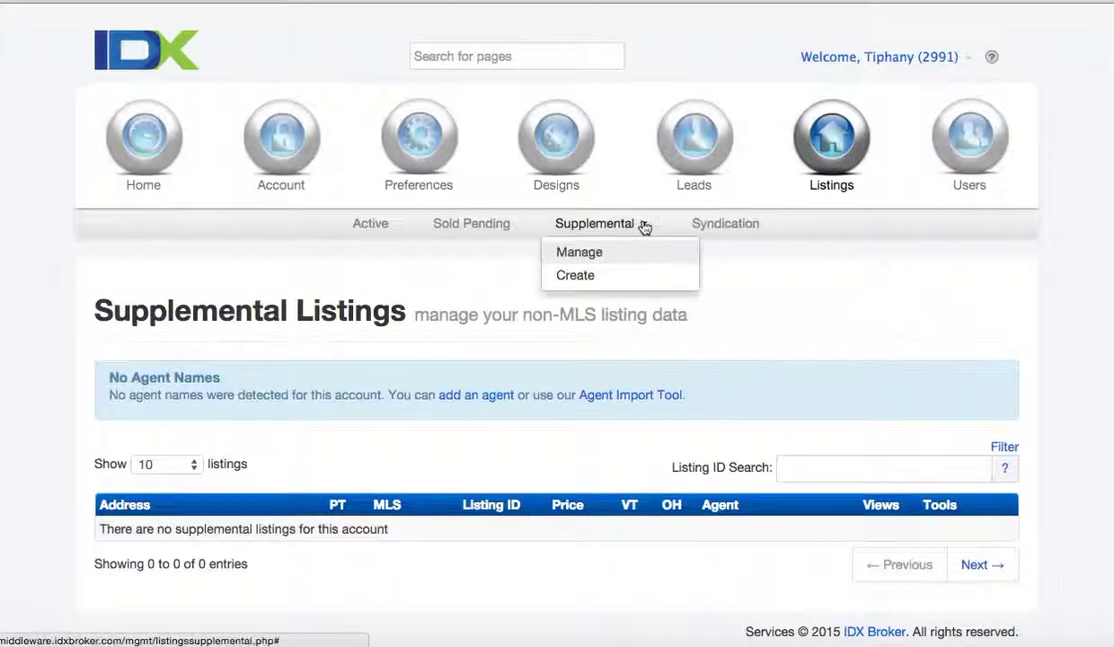
click(614, 283)
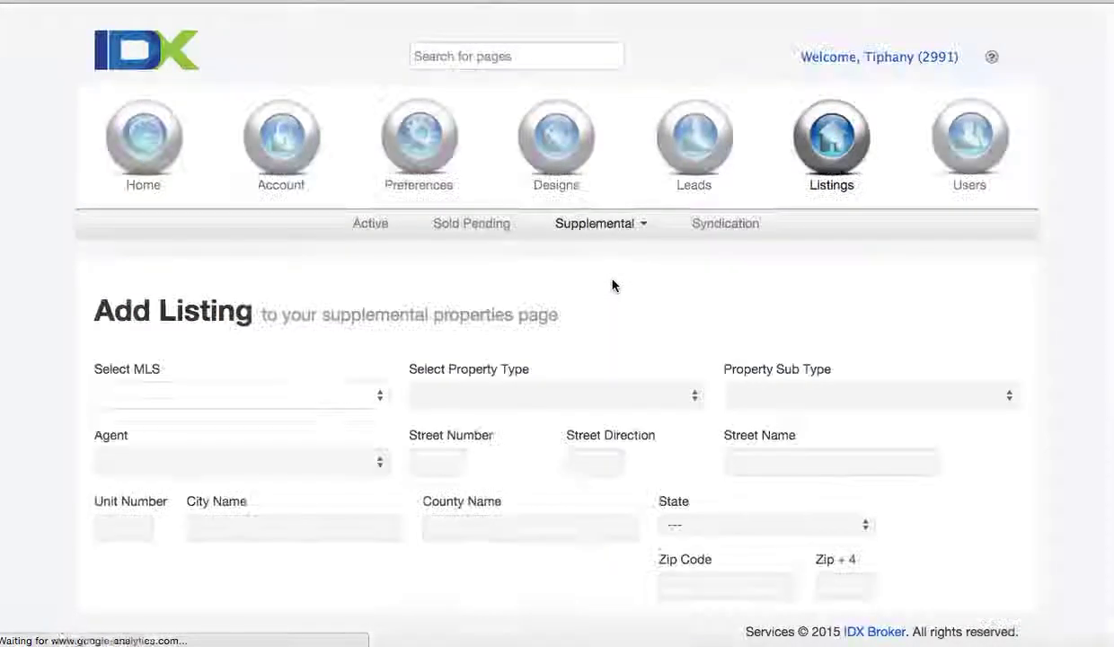
- Select Hilton Head Island MLS (HHIMLS) as the listing's MLS source
click(279, 395)
click(269, 410)
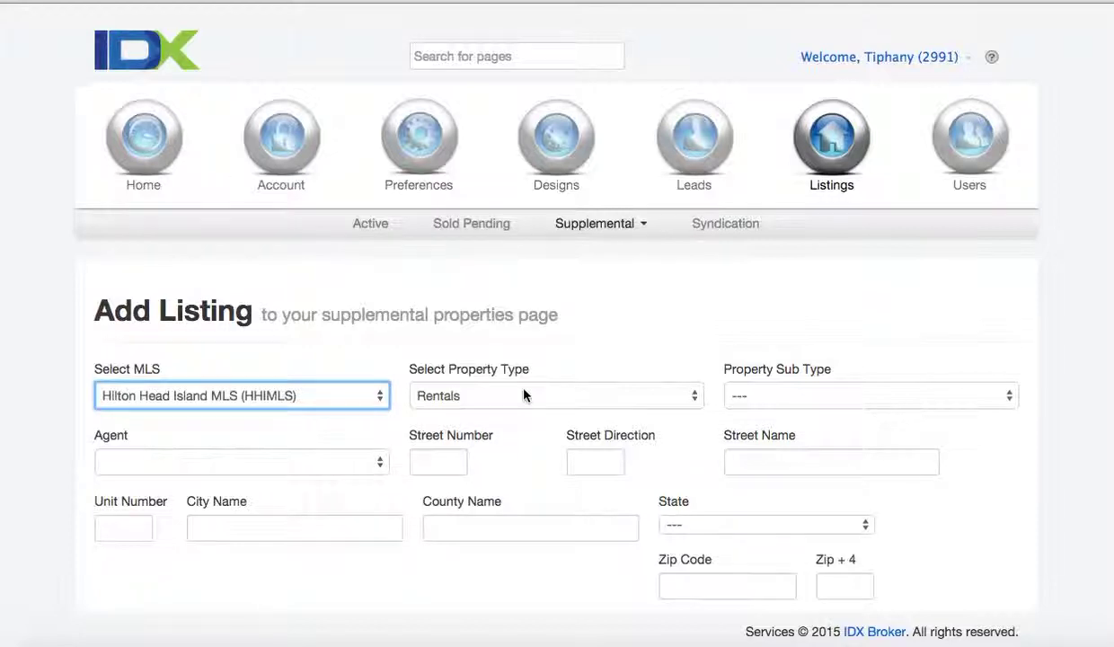
click(524, 393)
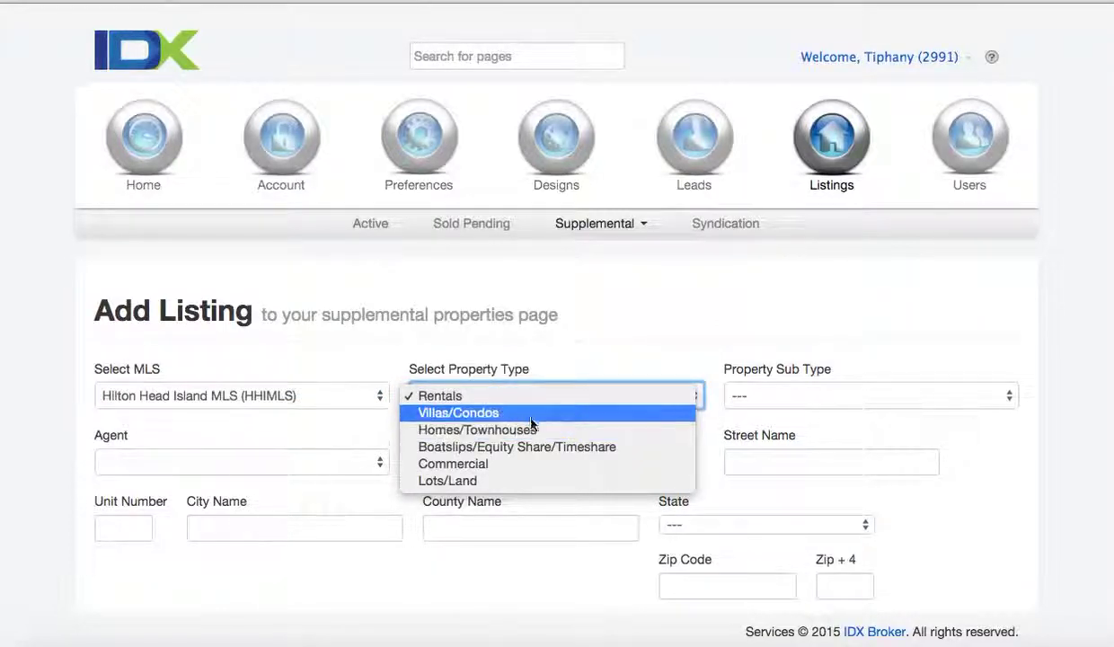
click(528, 414)
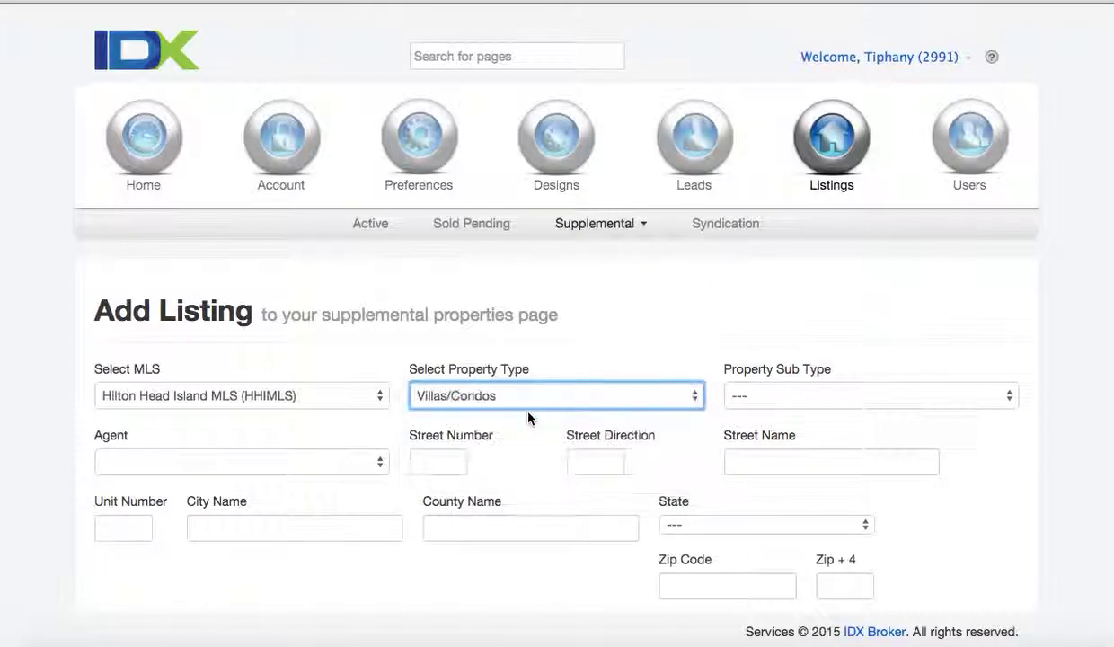
- Set the property type to Homes/Townhouses with sub type Full Size
click(760, 395)
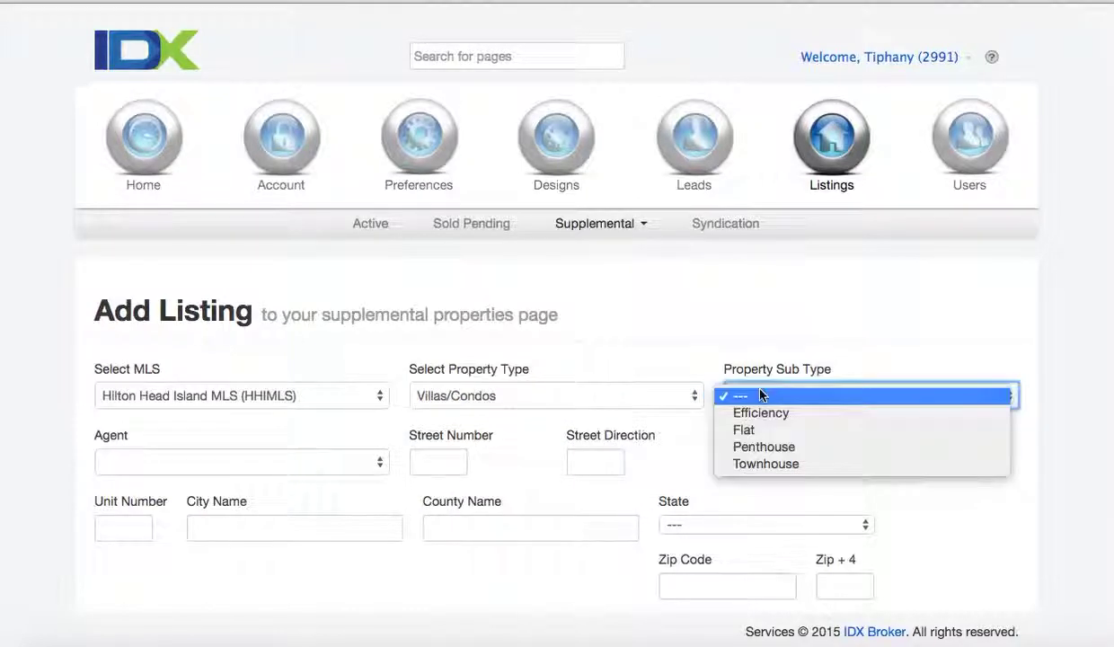
click(666, 386)
click(657, 393)
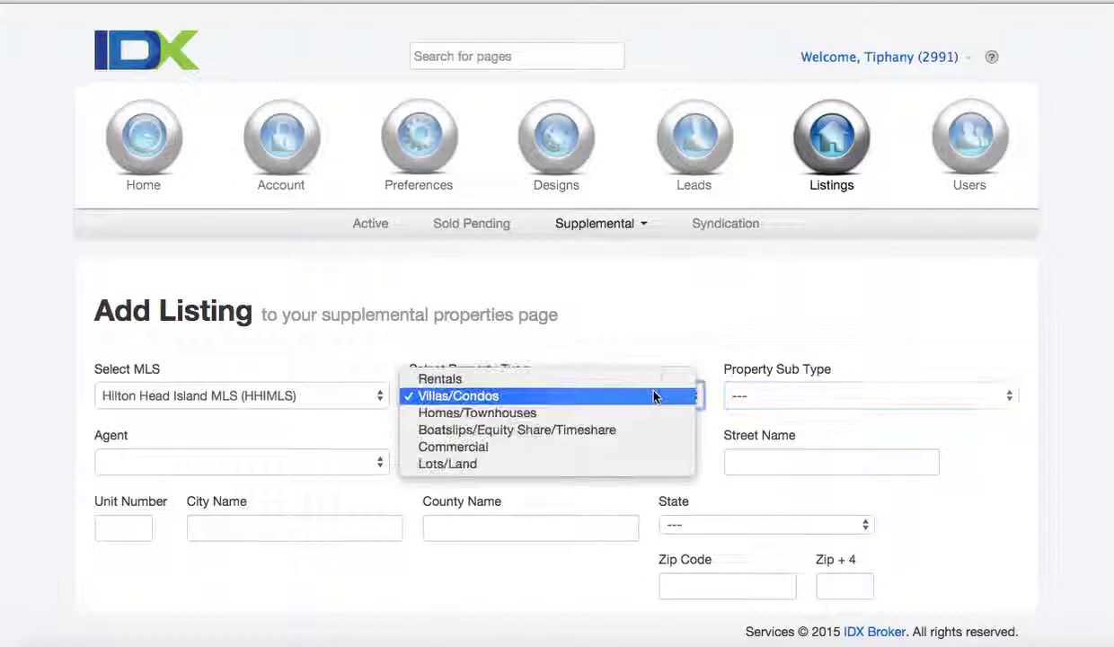
click(653, 414)
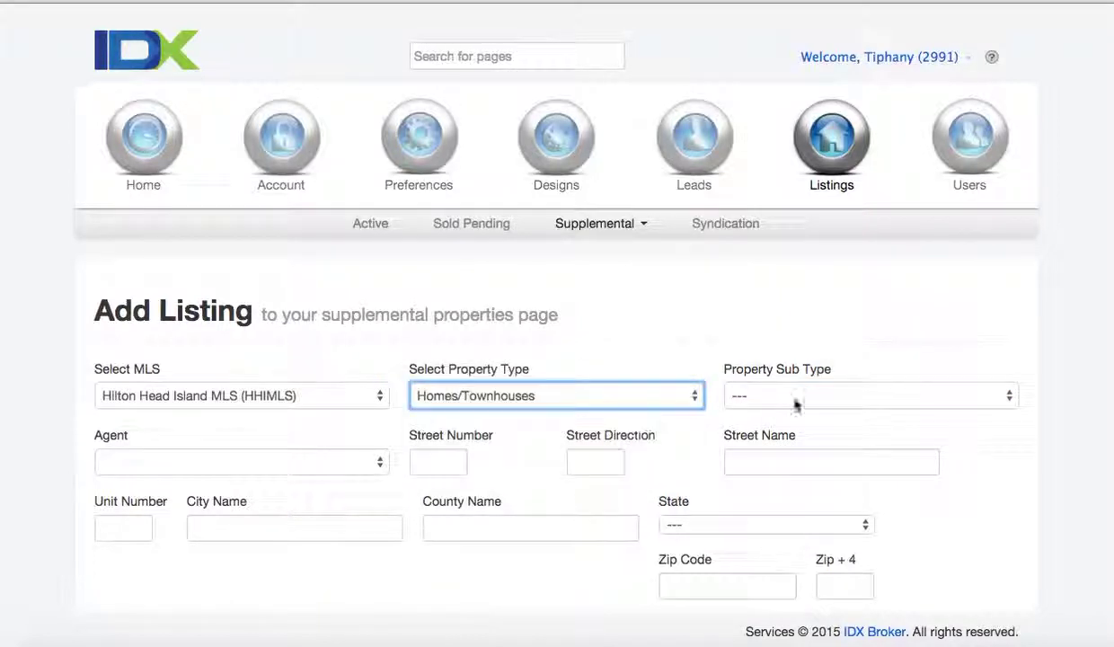
click(803, 400)
click(799, 413)
- Check the empty agent list and move to the street number field
click(291, 463)
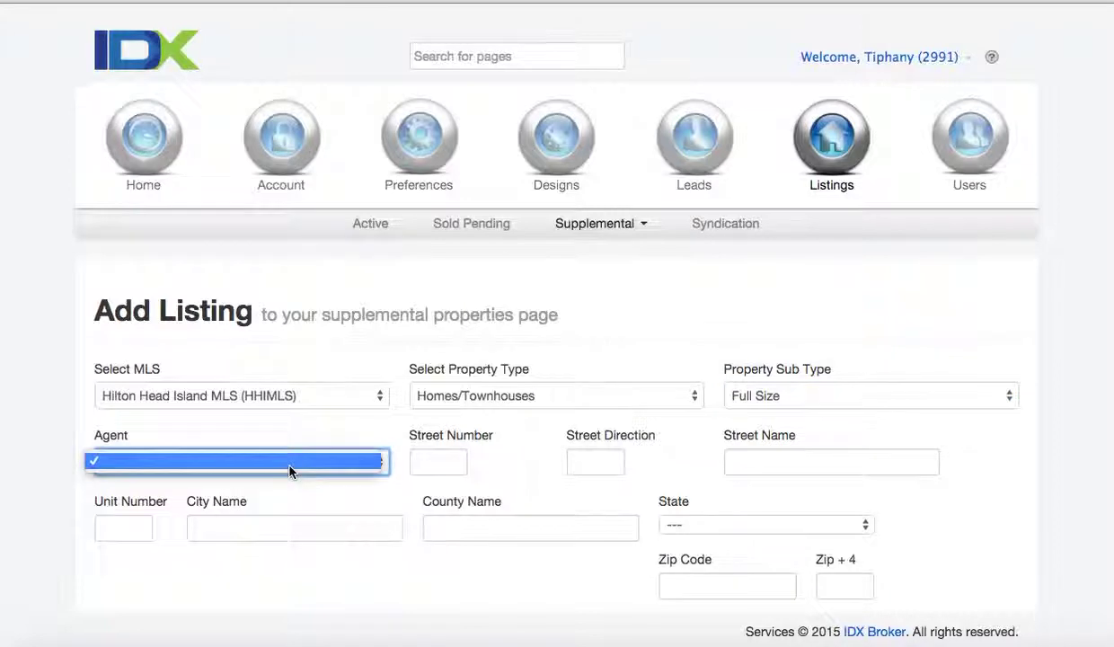
click(291, 465)
click(430, 459)
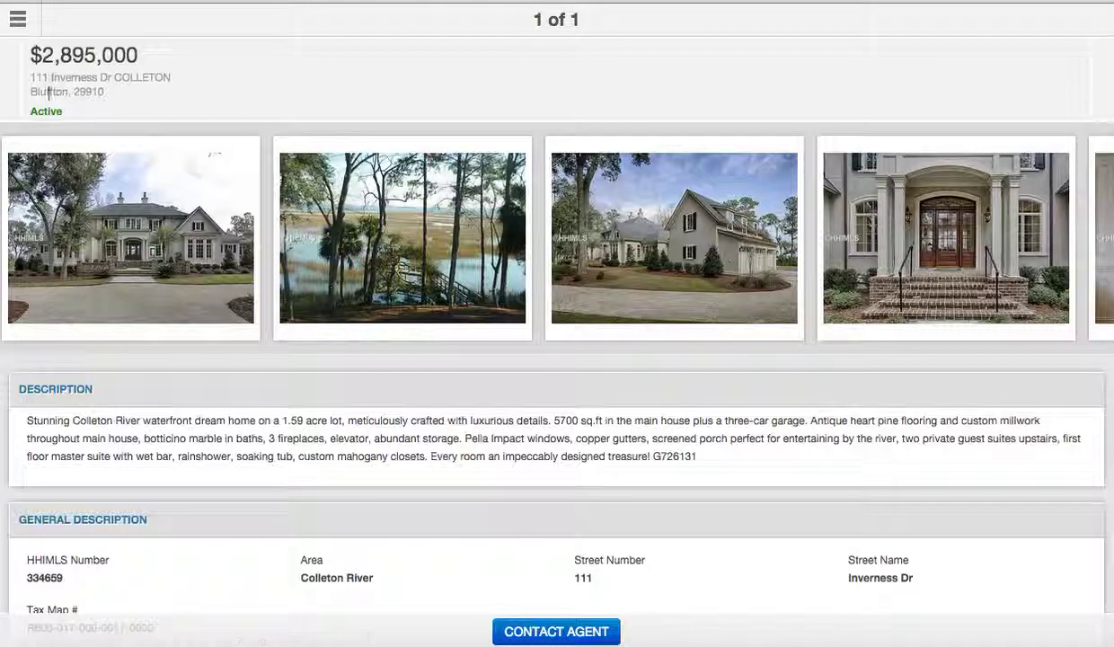
- Enter Inverness as the street name and paste Bluffton as the city
double_click(64, 76)
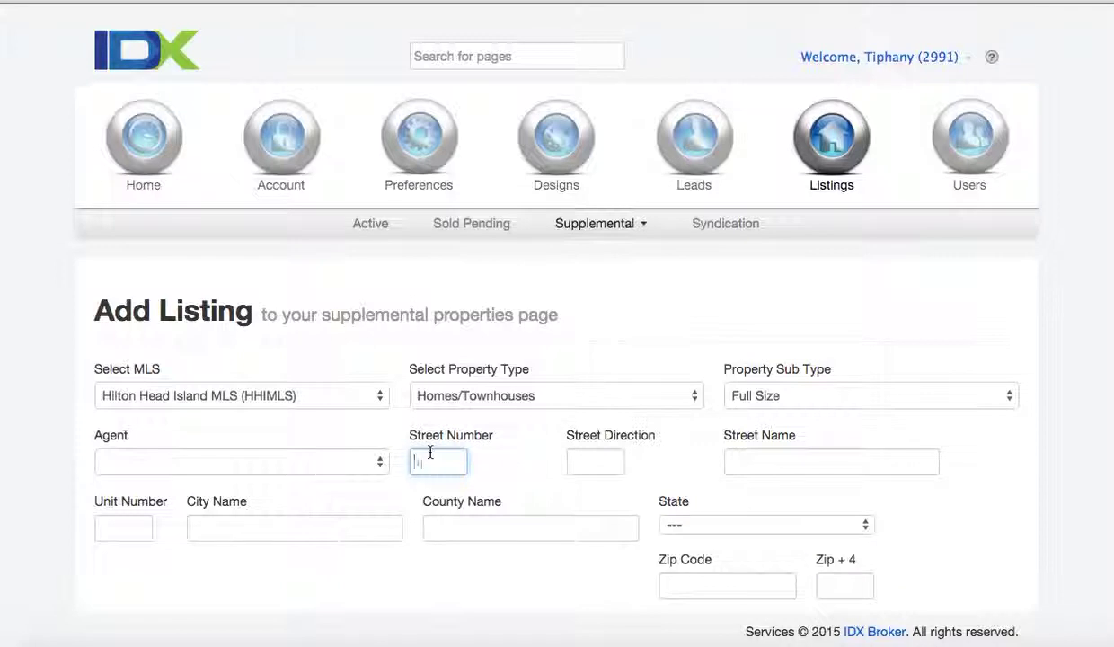
key(Tab)
key(Tab)
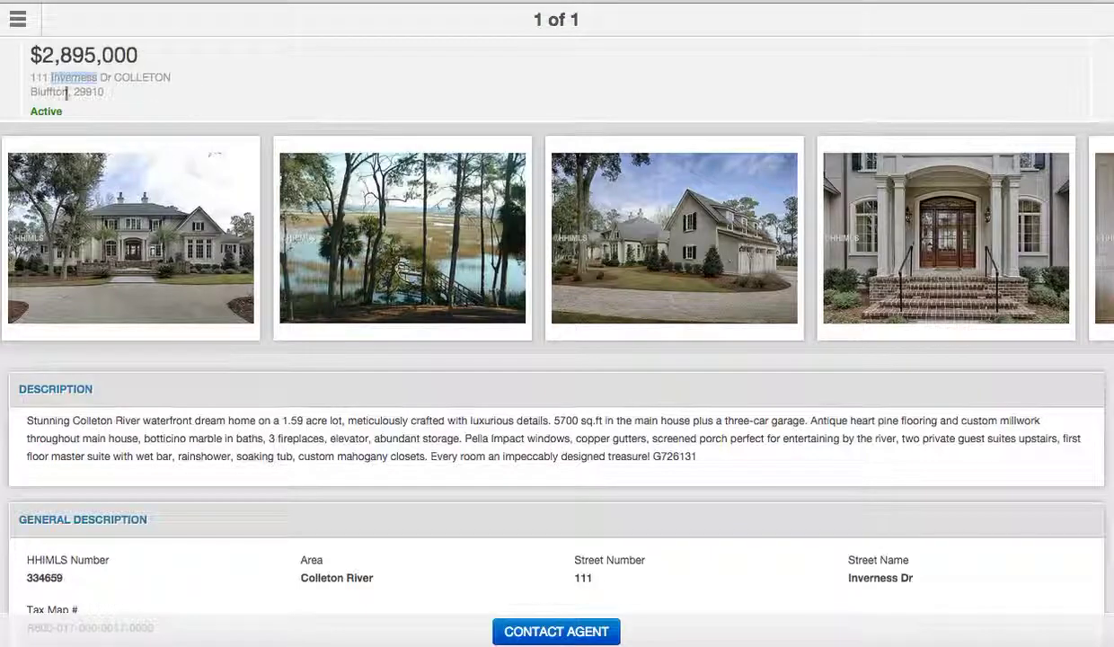
double_click(56, 93)
key(super+c)
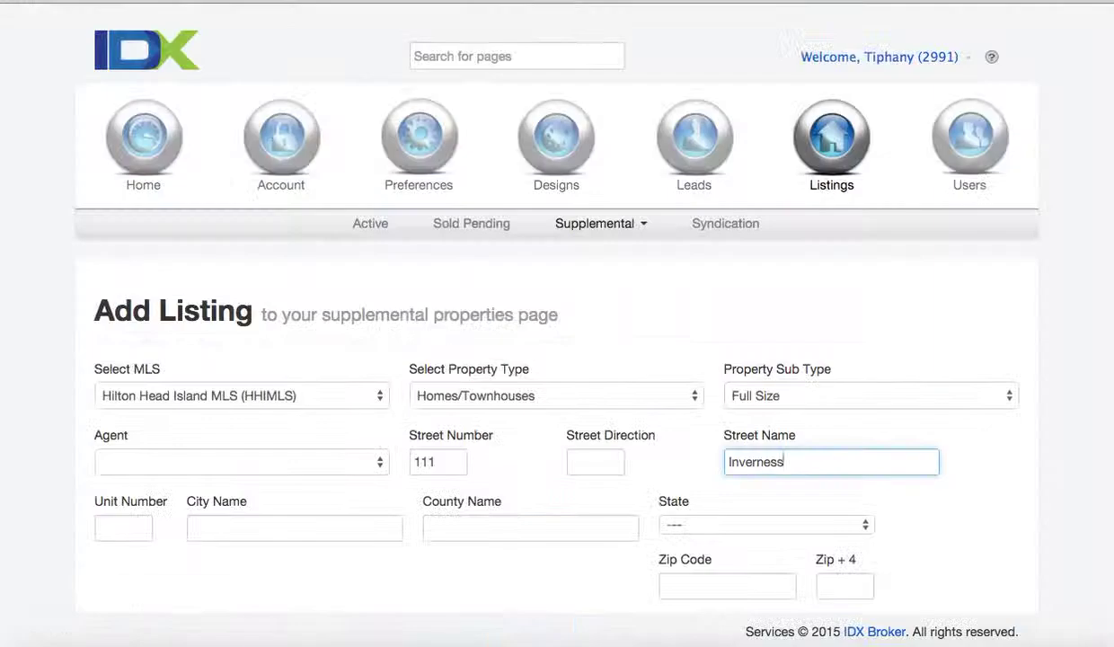
click(251, 526)
key(super+v)
- Set the state to South Carolina
click(489, 529)
click(735, 533)
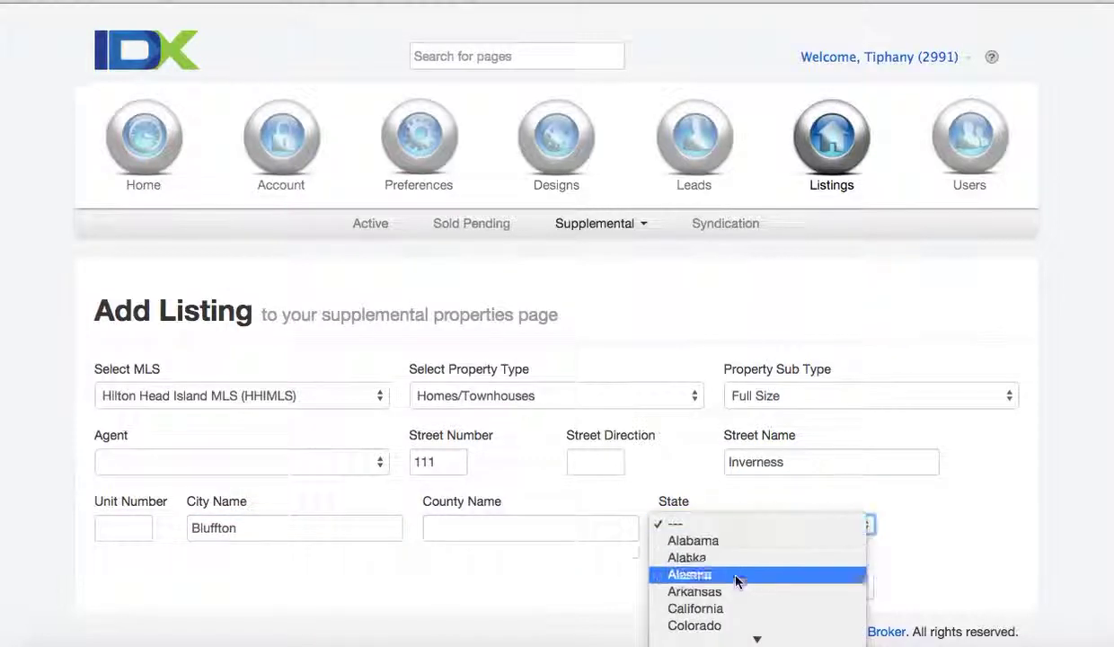
key(s)
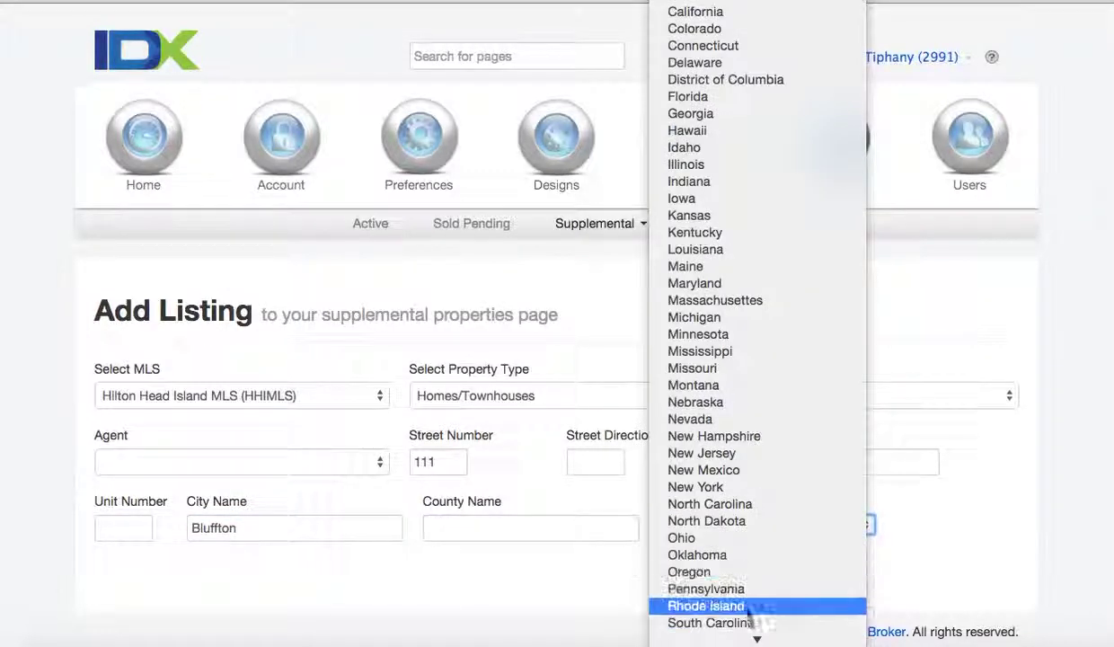
click(718, 622)
scroll(985, 600, down, 5)
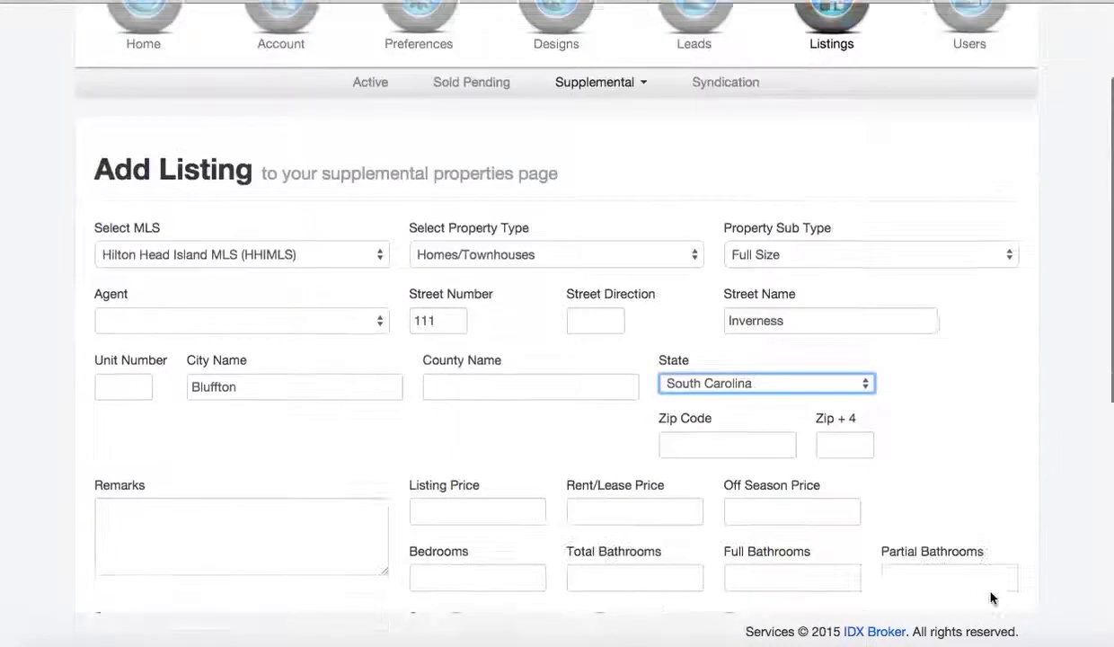
- Copy zip code 29910 from the MLS listing into the Zip Code field
click(704, 388)
key(alt+Tab)
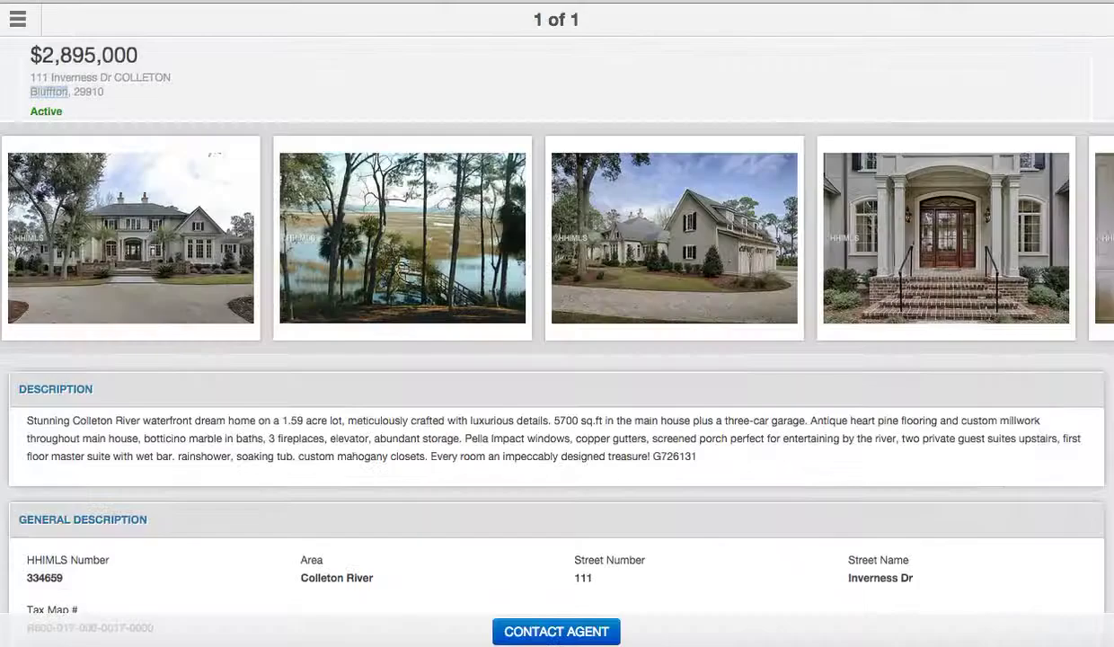
double_click(88, 91)
key(ctrl+c)
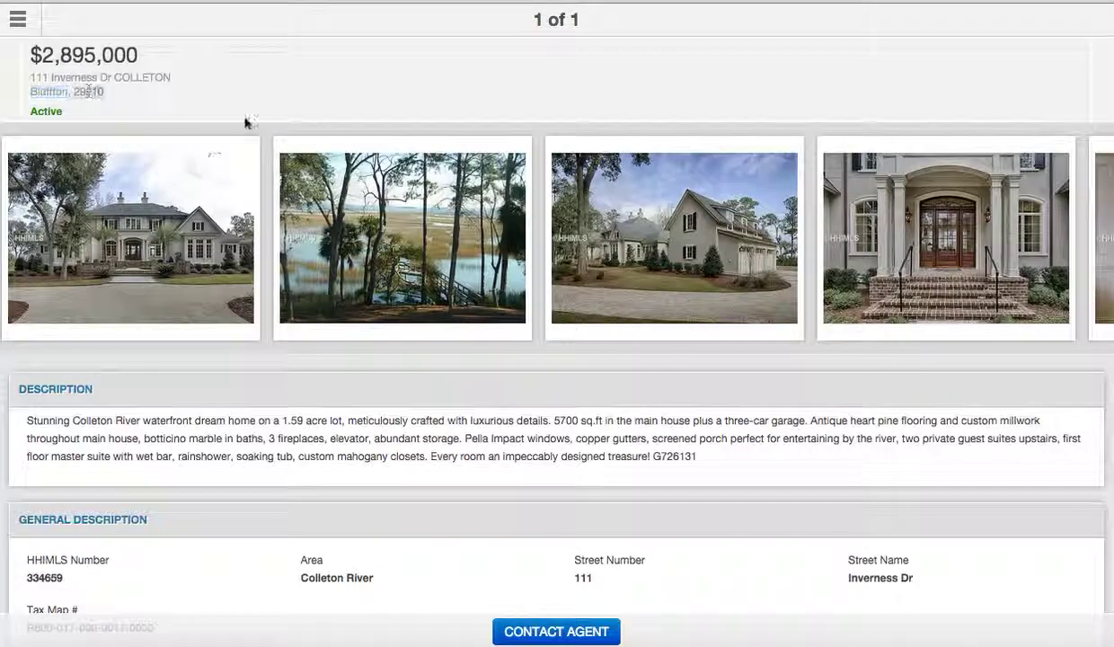
key(alt+Tab)
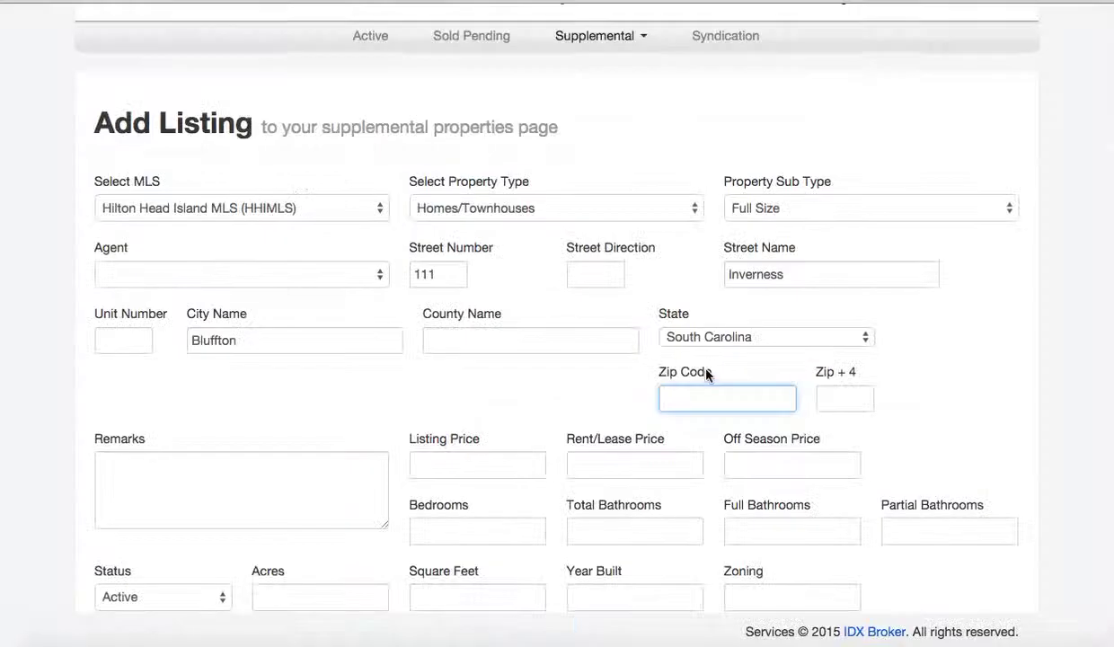
key(ctrl+v)
- Fill Remarks with the property description copied from the MLS listing
click(270, 477)
text(This th)
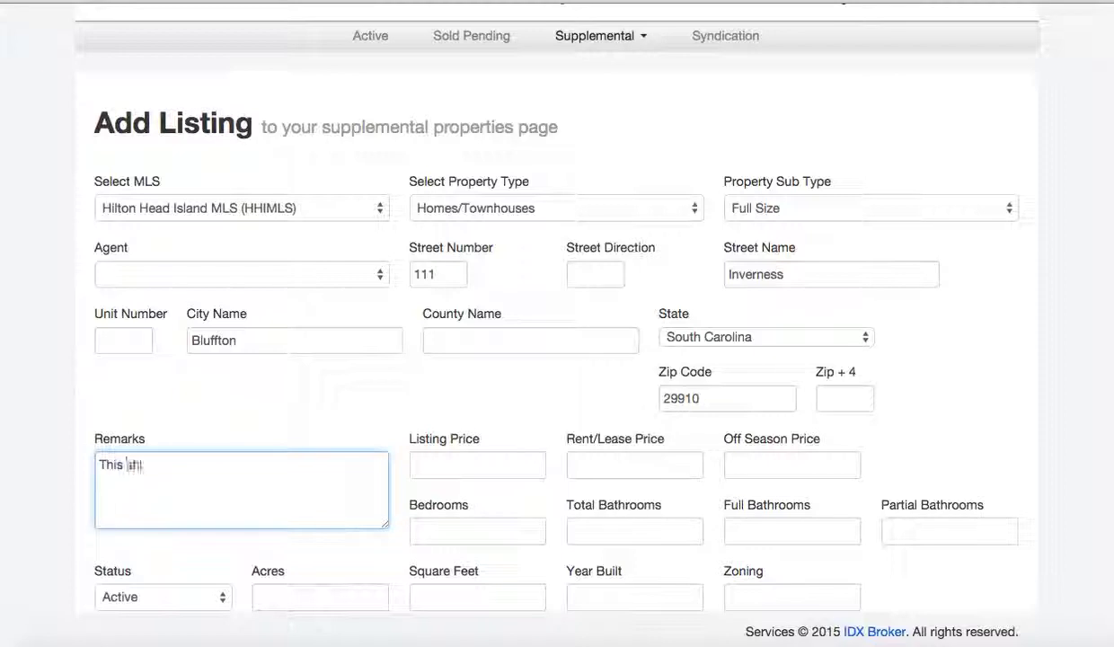
text(hom)
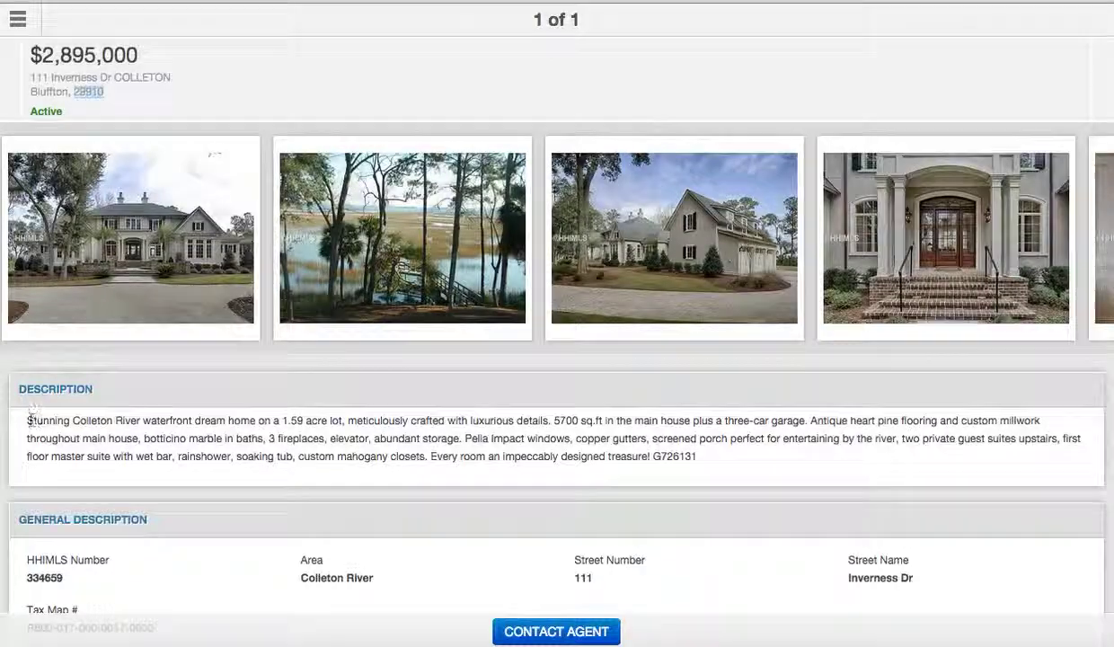
drag(28, 420, 733, 457)
key(ctrl+c)
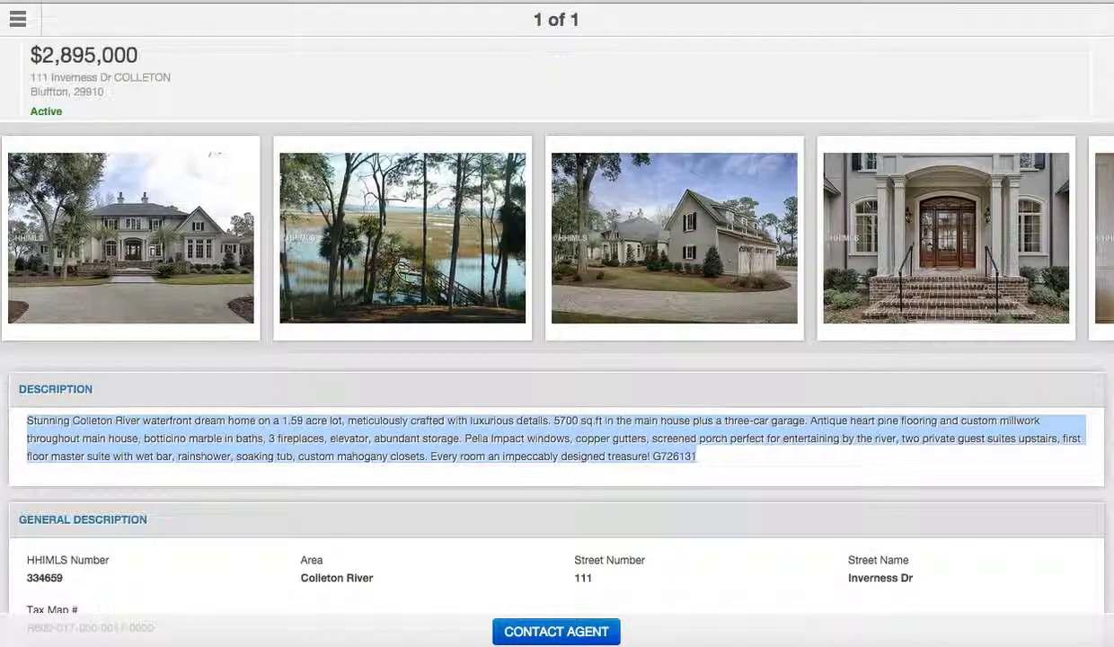
key(alt+Tab)
triple_click(281, 480)
key(ctrl+v)
- Copy the 2,895,000 price from the MLS page into Listing Price
click(428, 449)
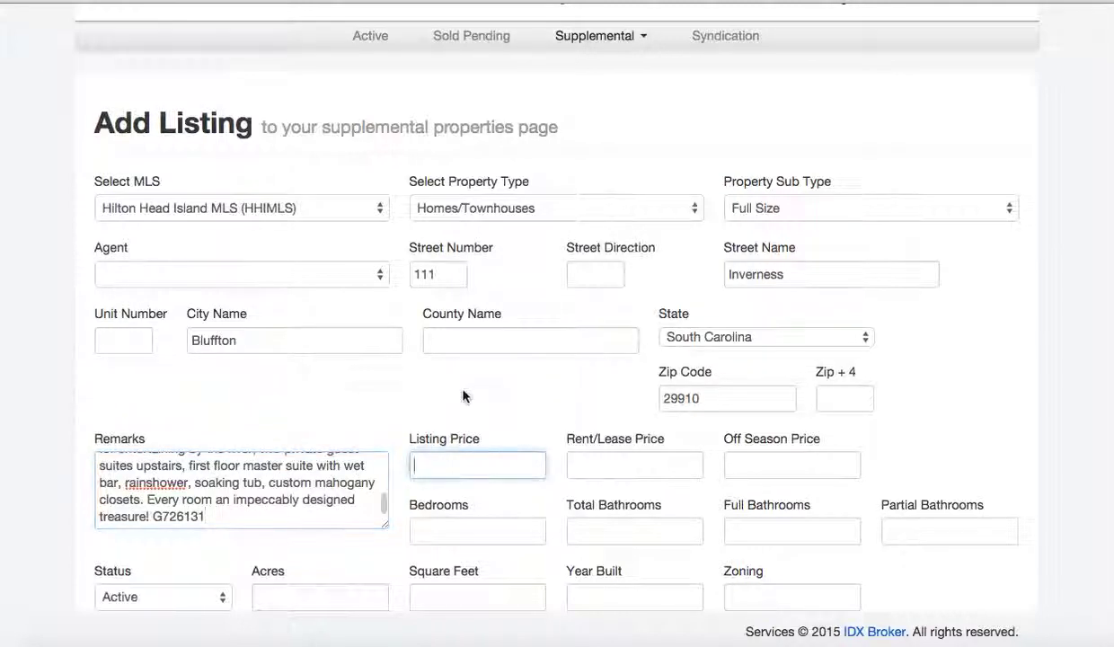
key(alt+Tab)
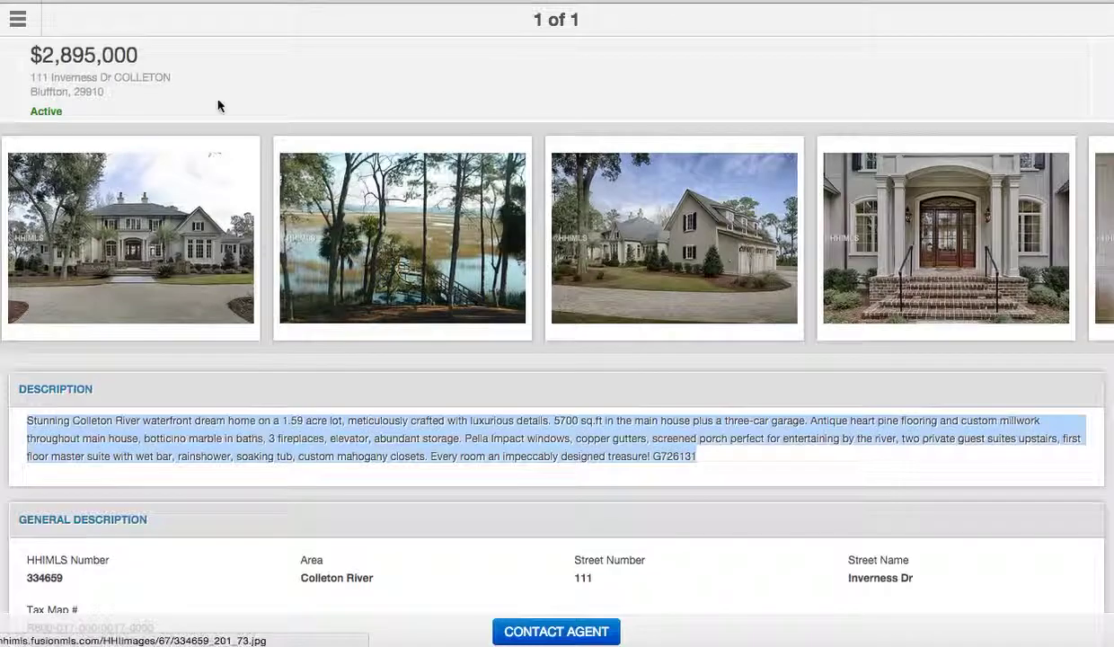
drag(139, 56, 43, 55)
key(ctrl+c)
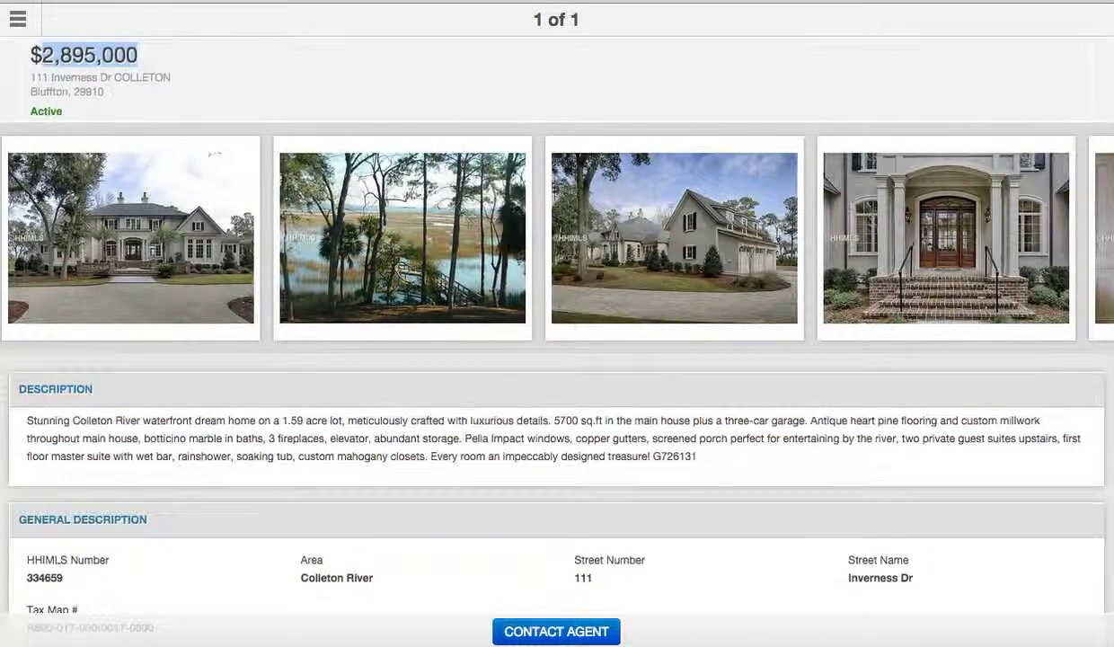
key(alt+Tab)
key(ctrl+v)
scroll(563, 460, down, 3)
click(448, 322)
scroll(447, 330, down, 2)
scroll(446, 328, down, 2)
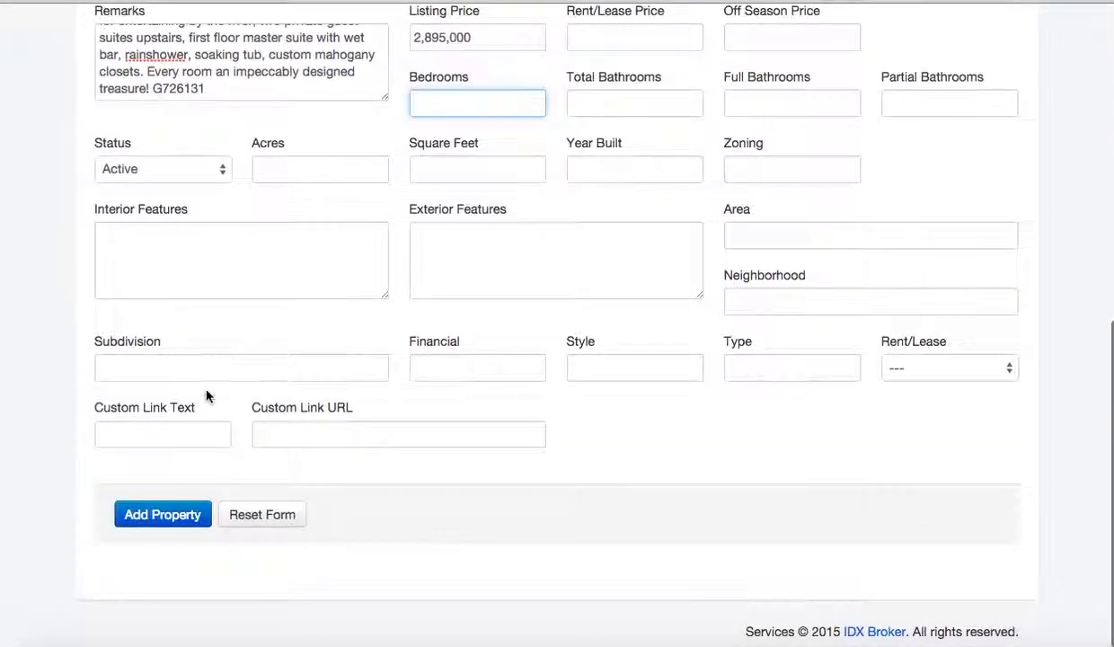
click(169, 437)
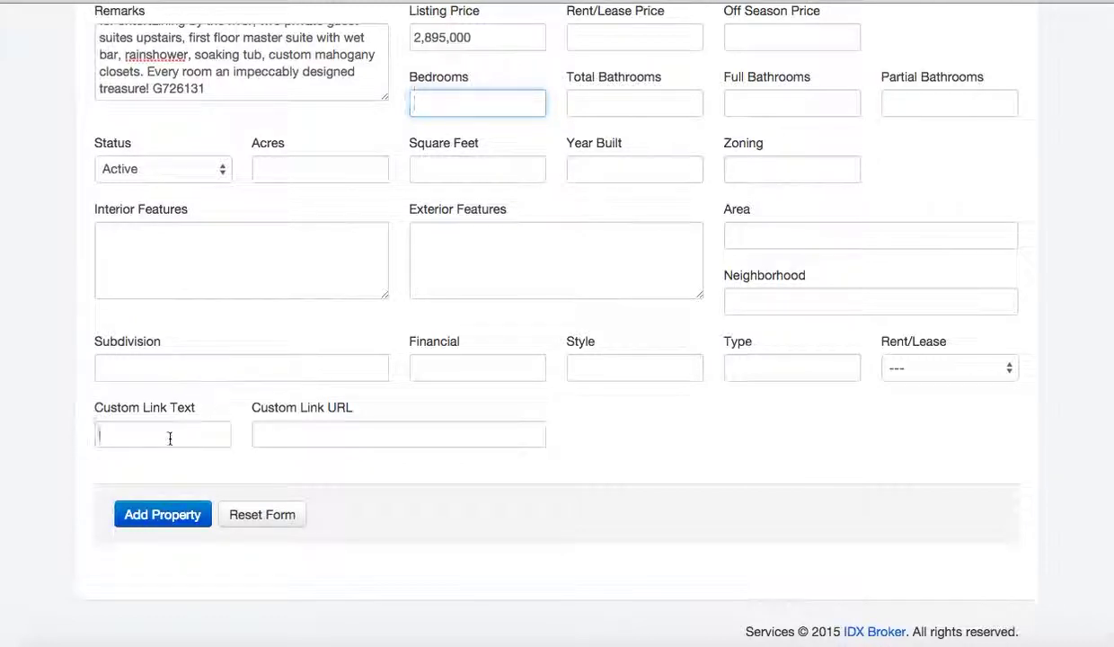
text(More I)
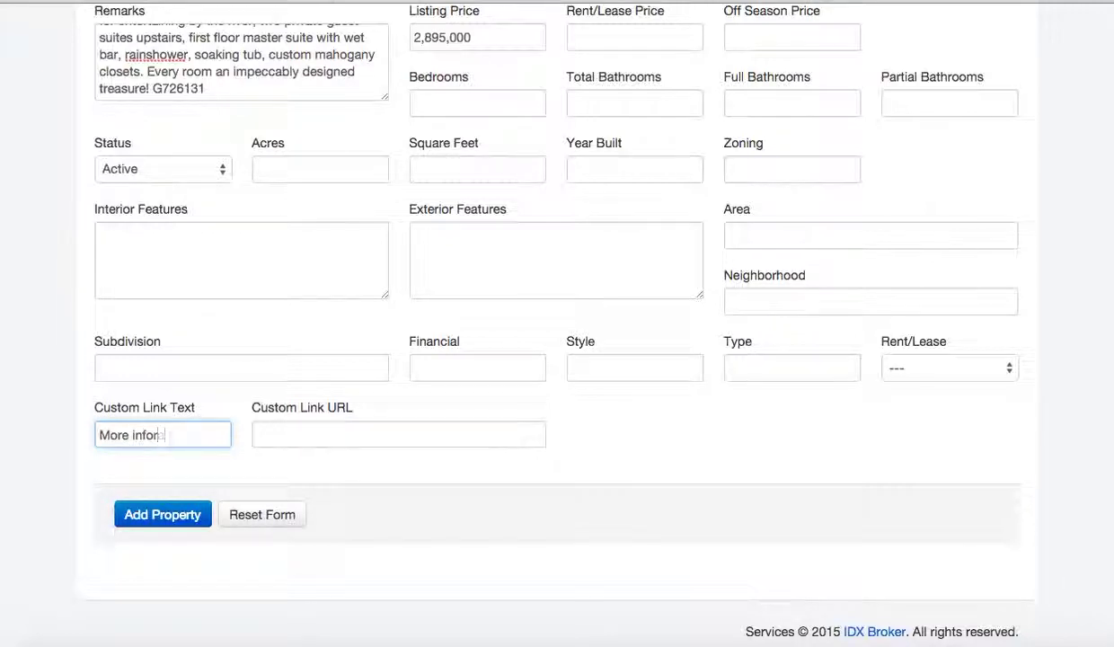
click(258, 434)
text(http://your)
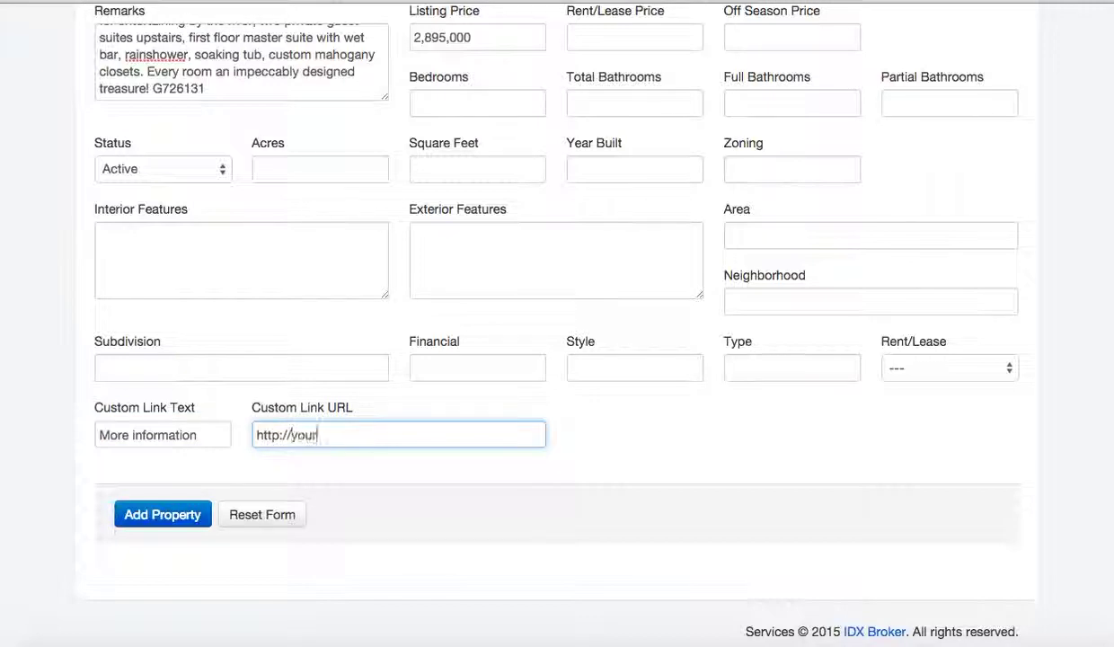
text(site.com/thislisting)
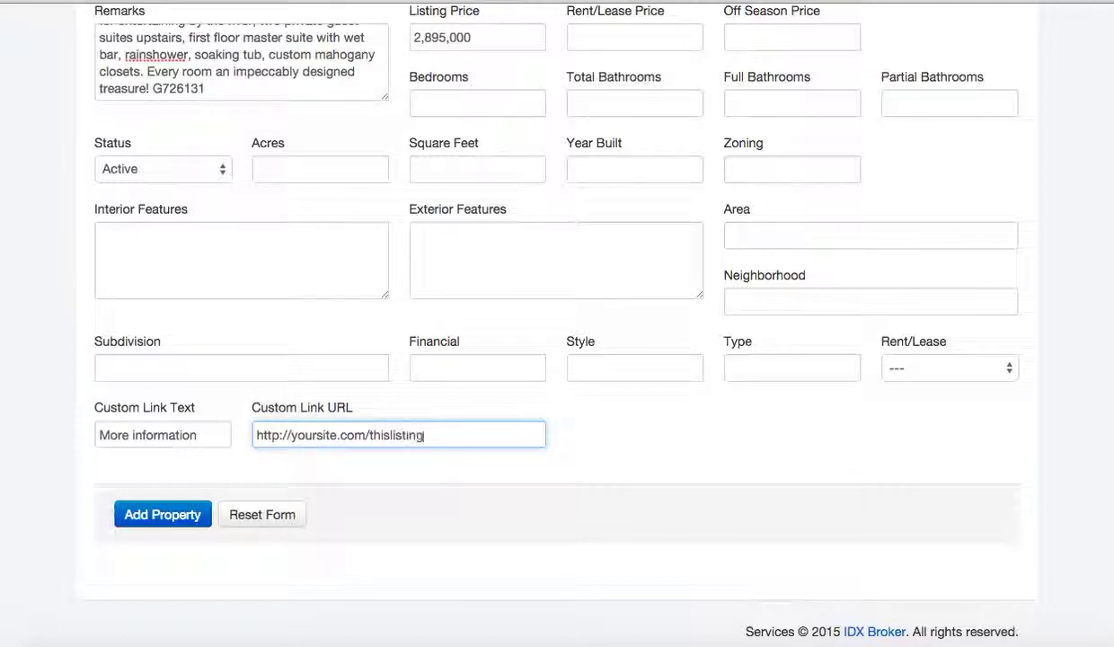
- Clear the custom link fields and save the new property with Add Property
drag(224, 434, 77, 434)
text(You)
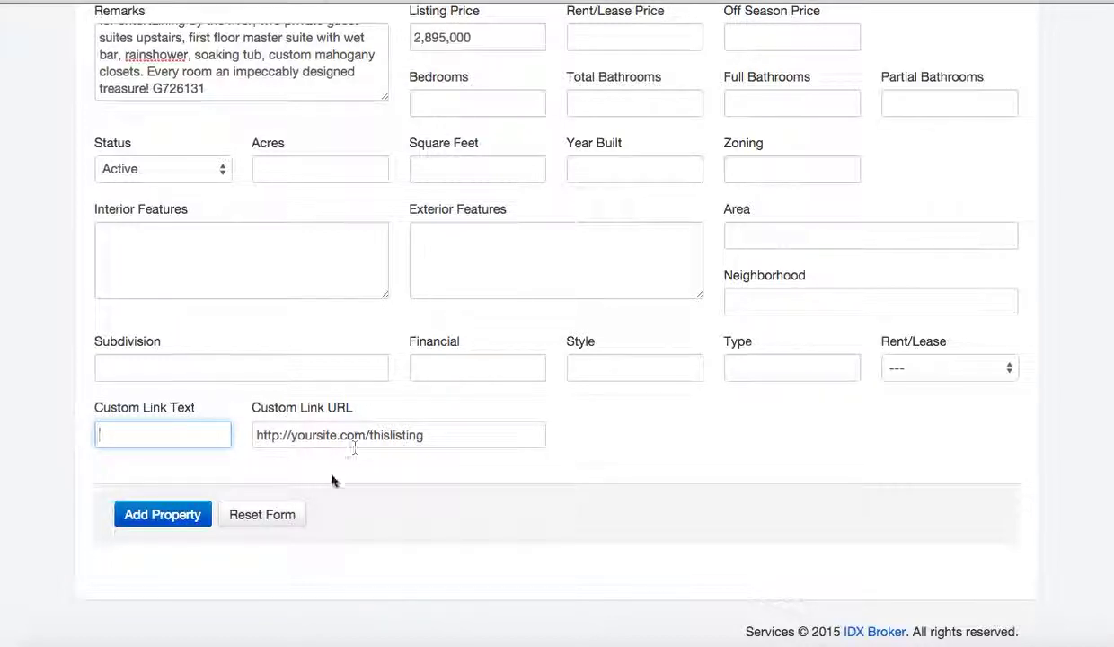
drag(424, 435, 241, 436)
key(BackSpace)
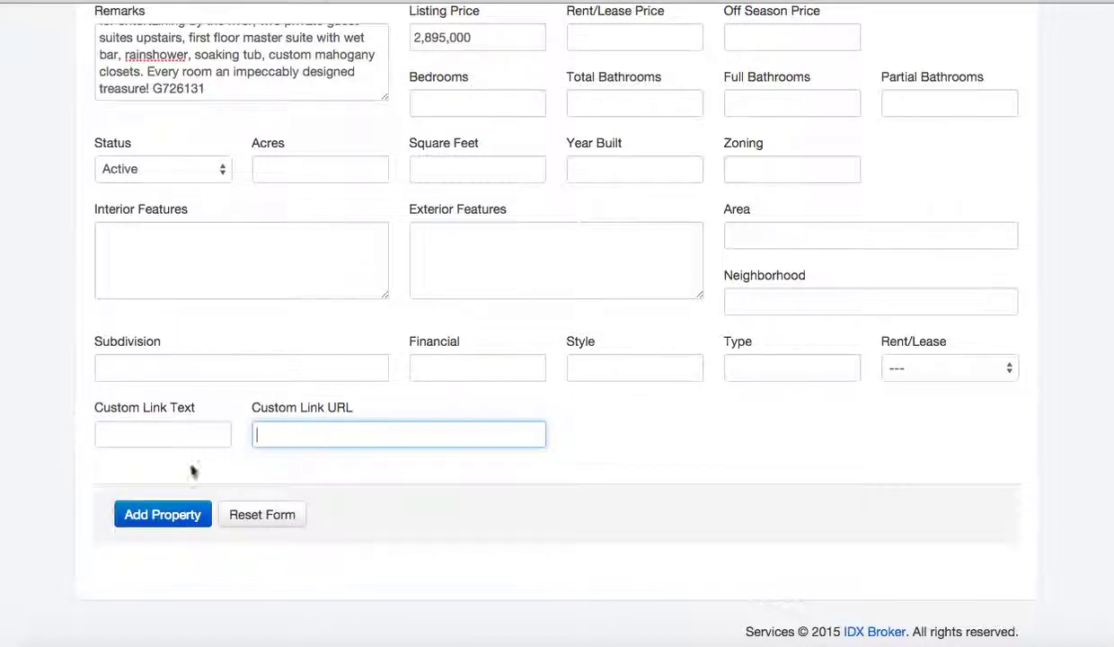
click(166, 514)
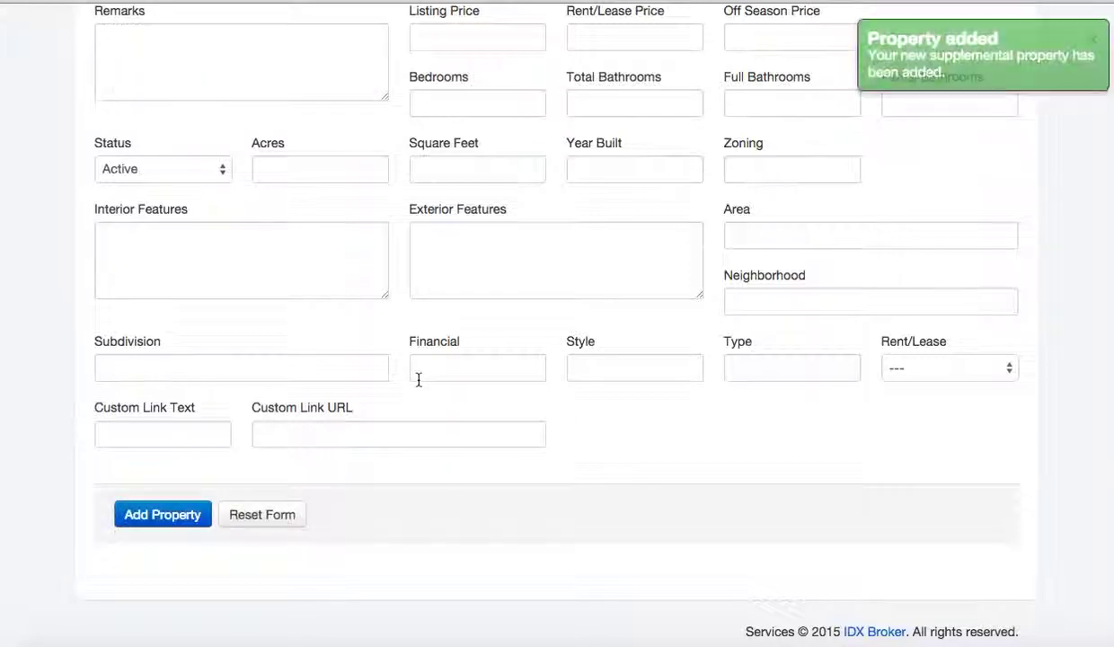
scroll(568, 229, up, 10)
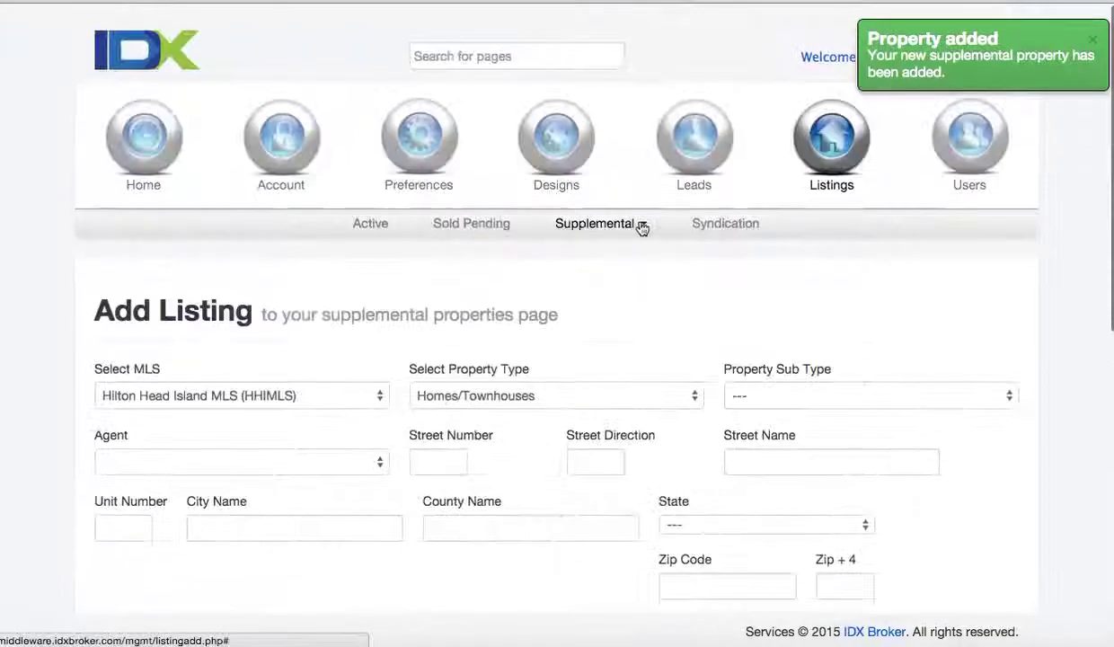
click(624, 226)
- Open Add Images for the 111 Inverness listing #36045 from Supplemental Manage
click(602, 246)
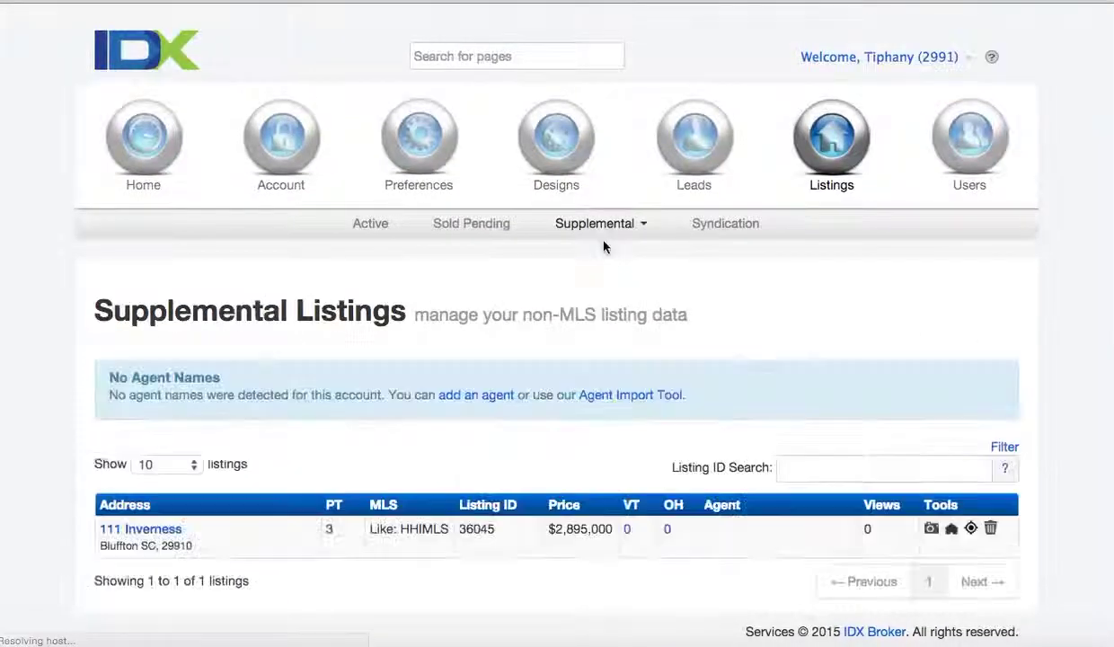
scroll(624, 314, down, 3)
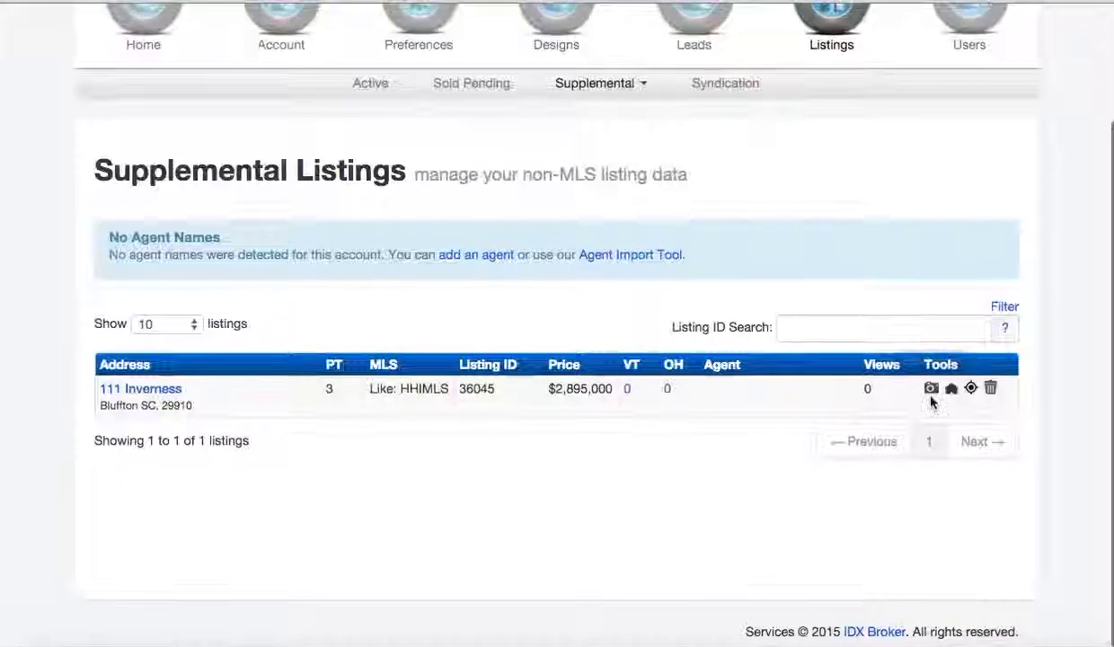
click(932, 390)
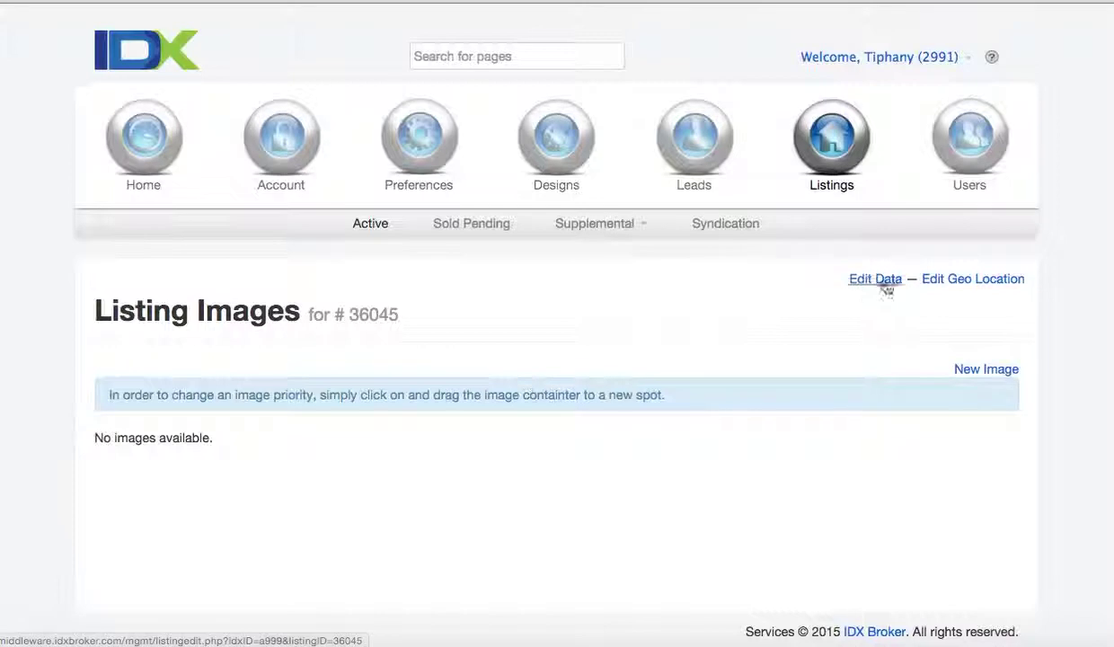
click(984, 378)
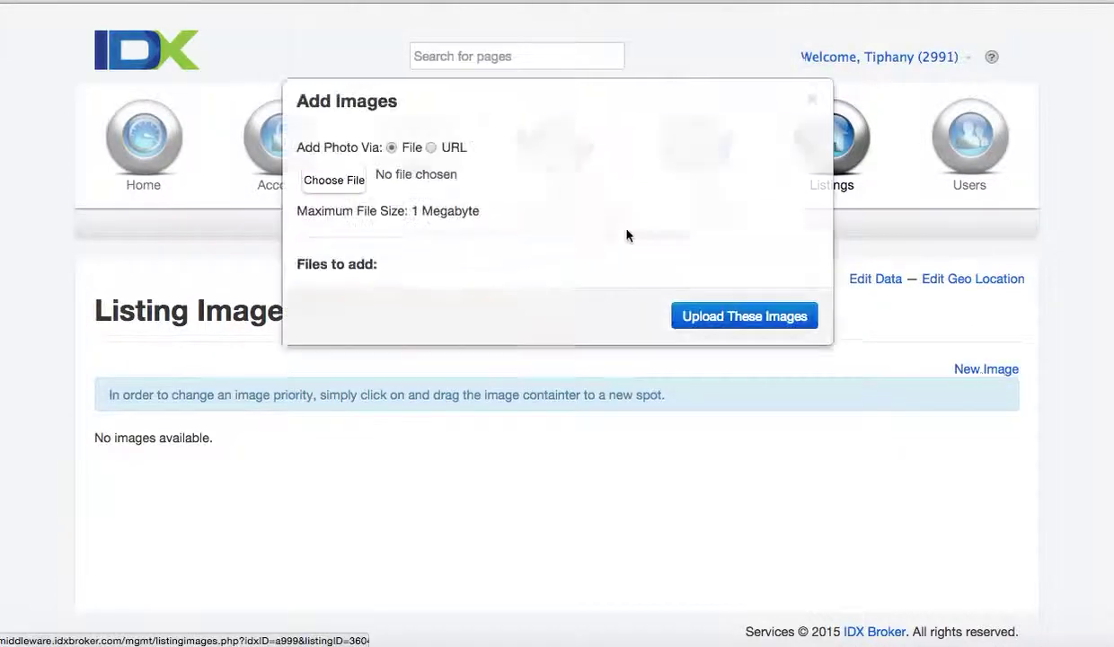
- Queue the first MLS photo 334659_101_12.jpg by its web address
click(431, 151)
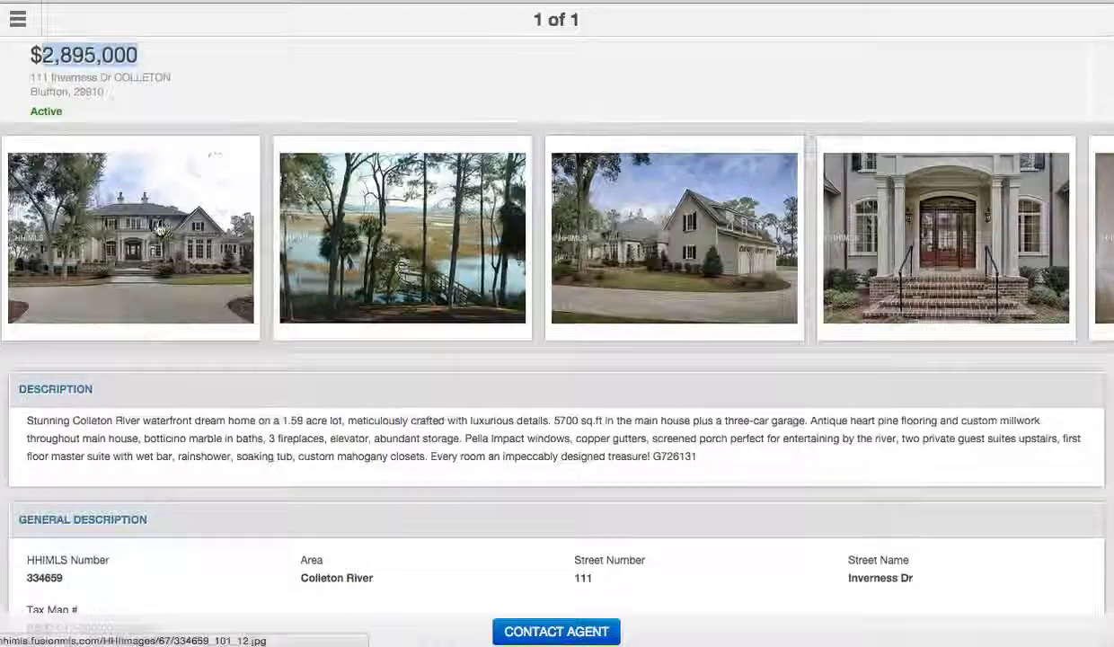
click(145, 218)
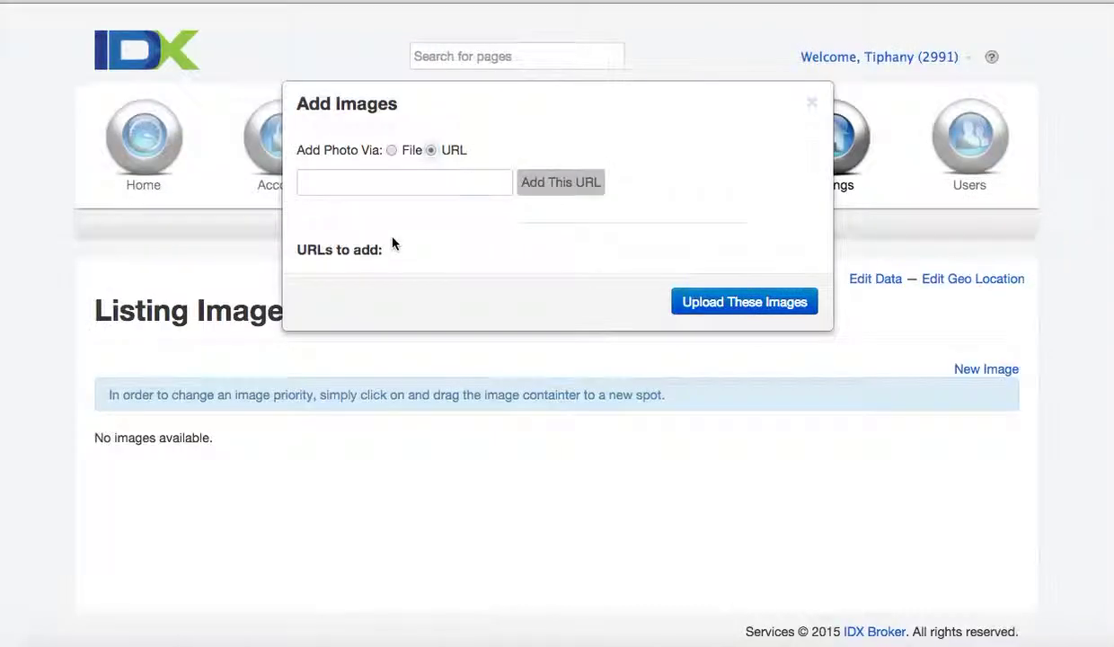
click(379, 186)
key(super+v)
click(562, 187)
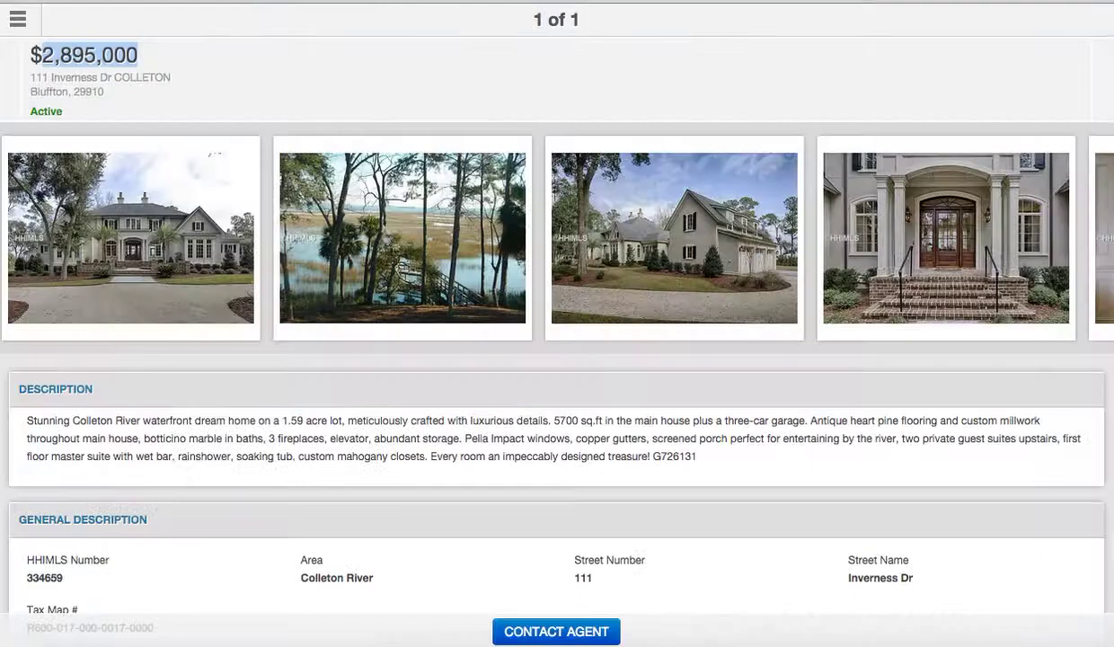
- Queue the waterfront photo 334659_201_73.jpg by URL and upload both images
click(422, 241)
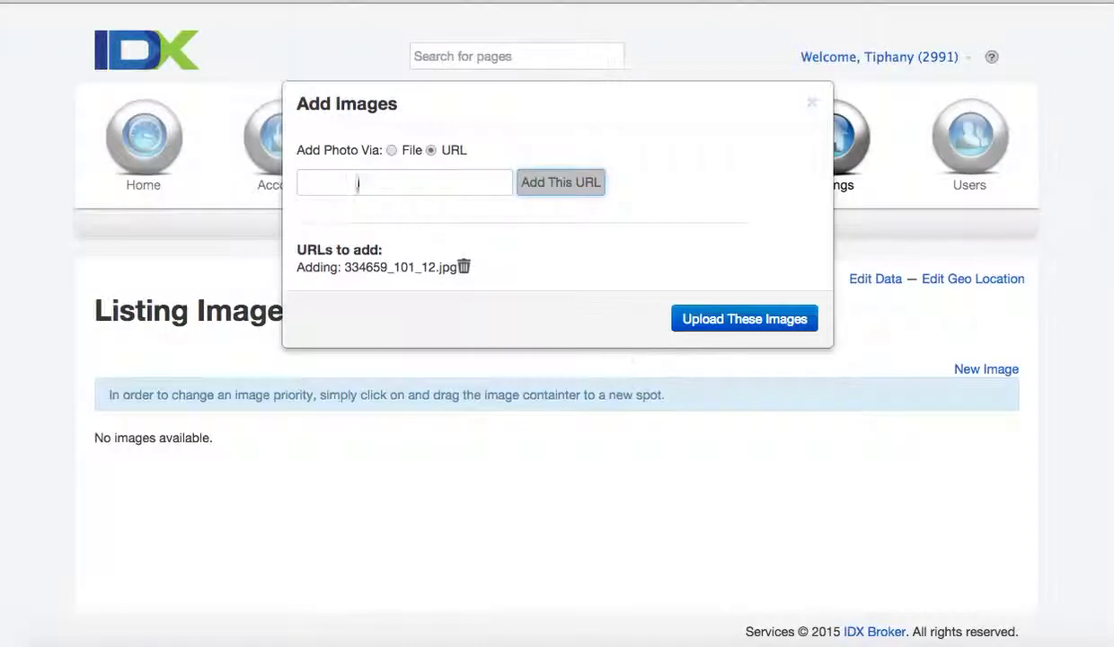
click(356, 181)
key(ctrl+v)
click(575, 184)
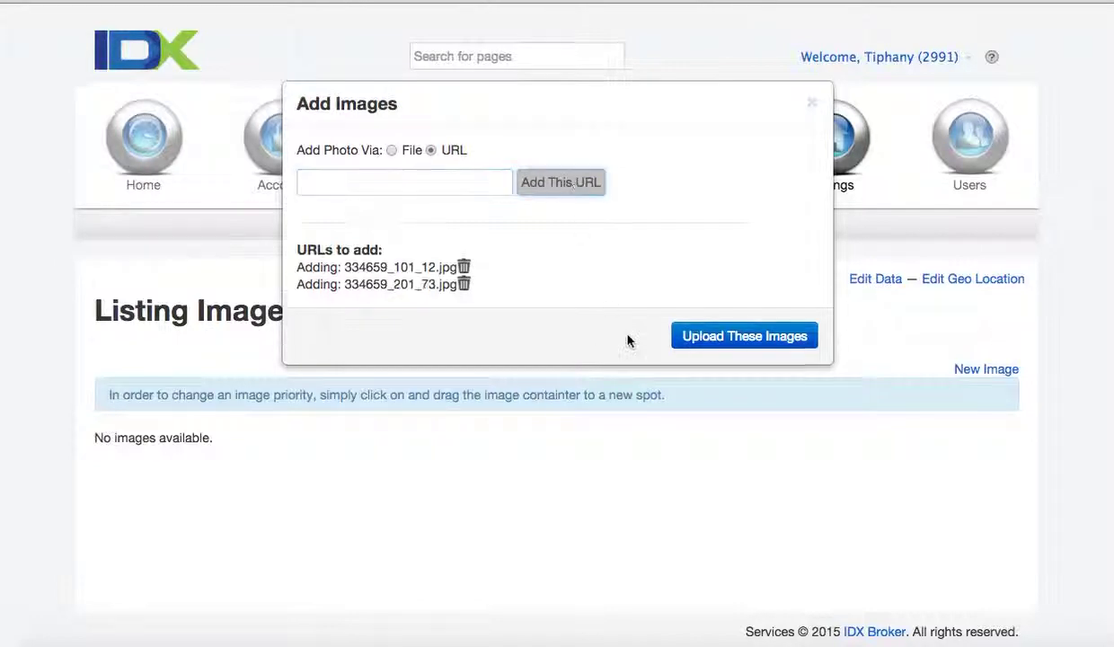
click(763, 335)
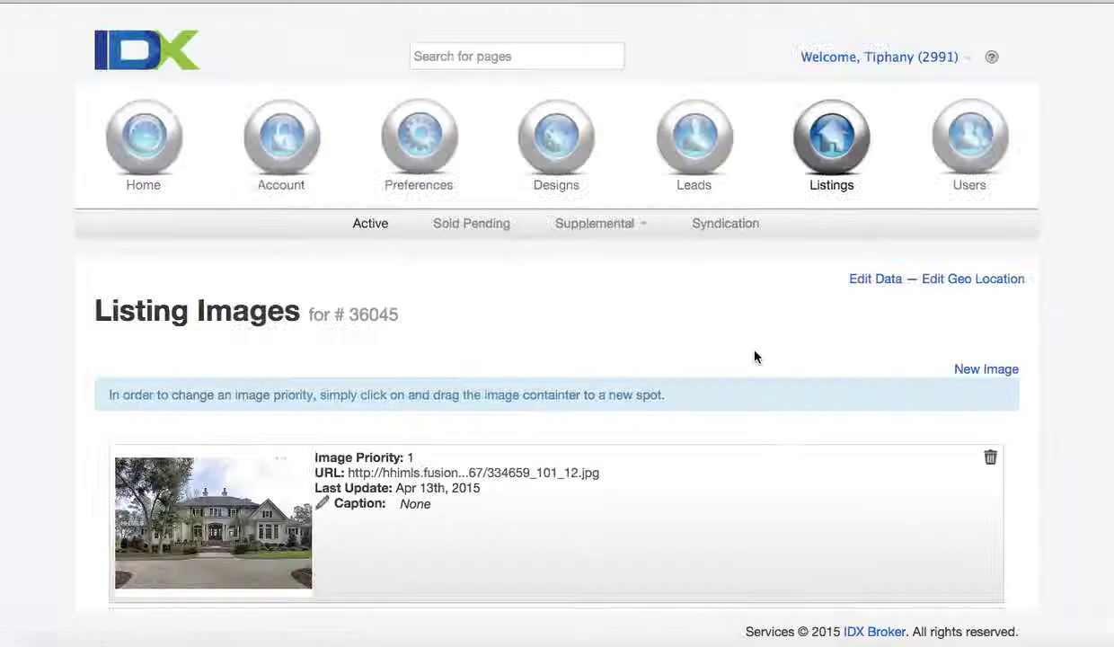
- Reorder the photos so 334659_101_12.jpg is priority 1 and 334659_201_73.jpg priority 2
scroll(752, 411, down, 4)
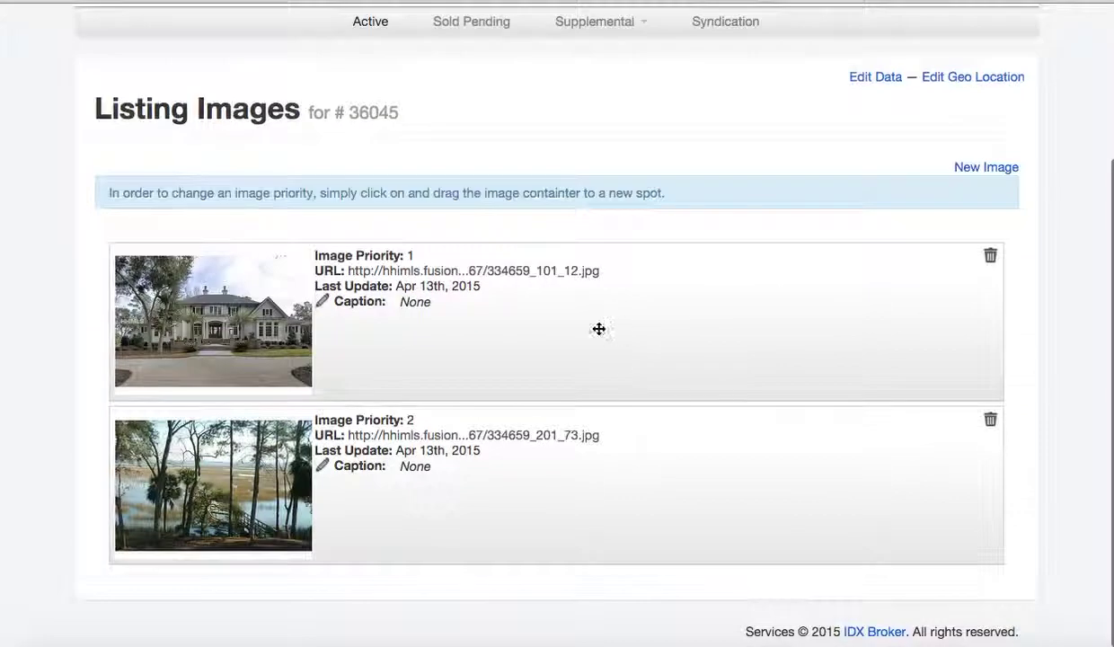
drag(400, 462, 400, 388)
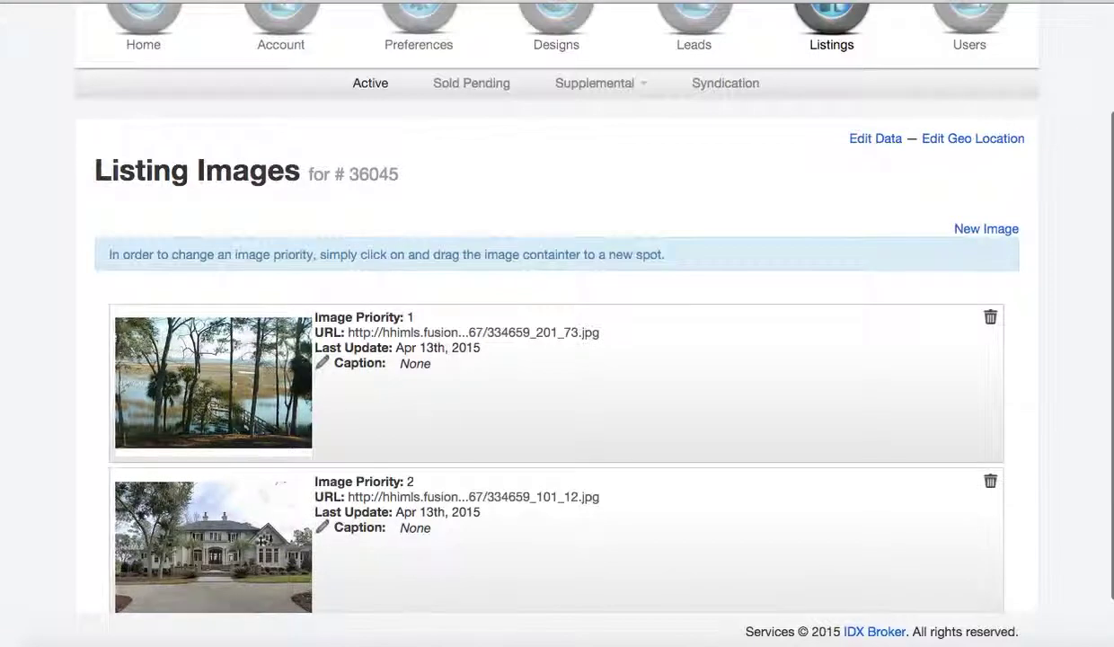
drag(238, 535, 245, 409)
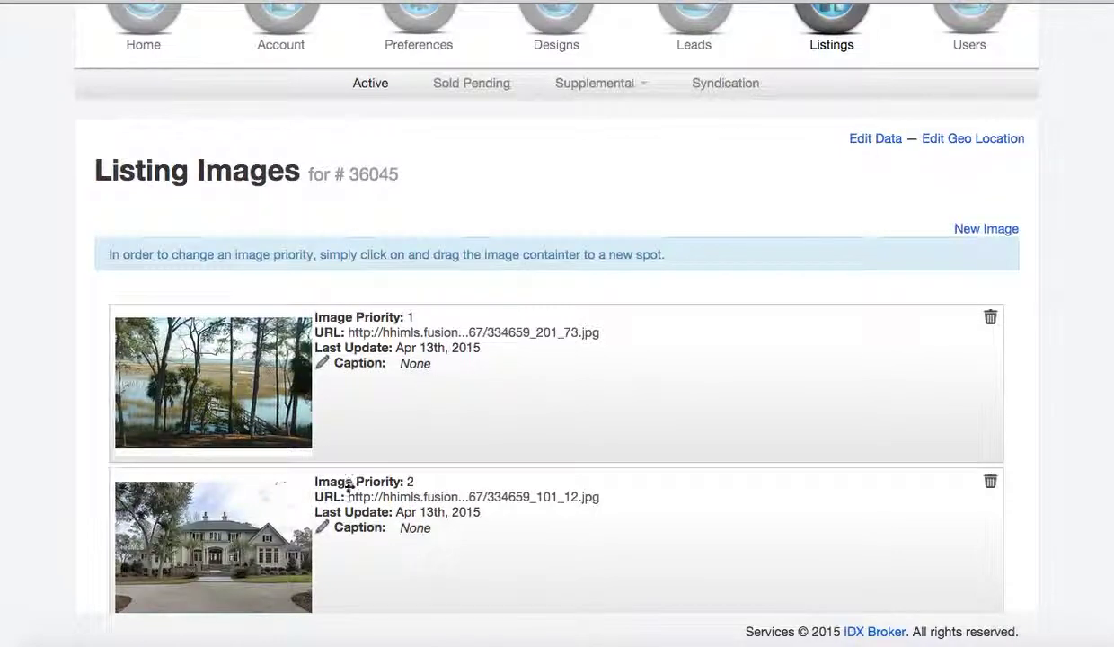
drag(269, 525, 273, 404)
drag(229, 555, 235, 397)
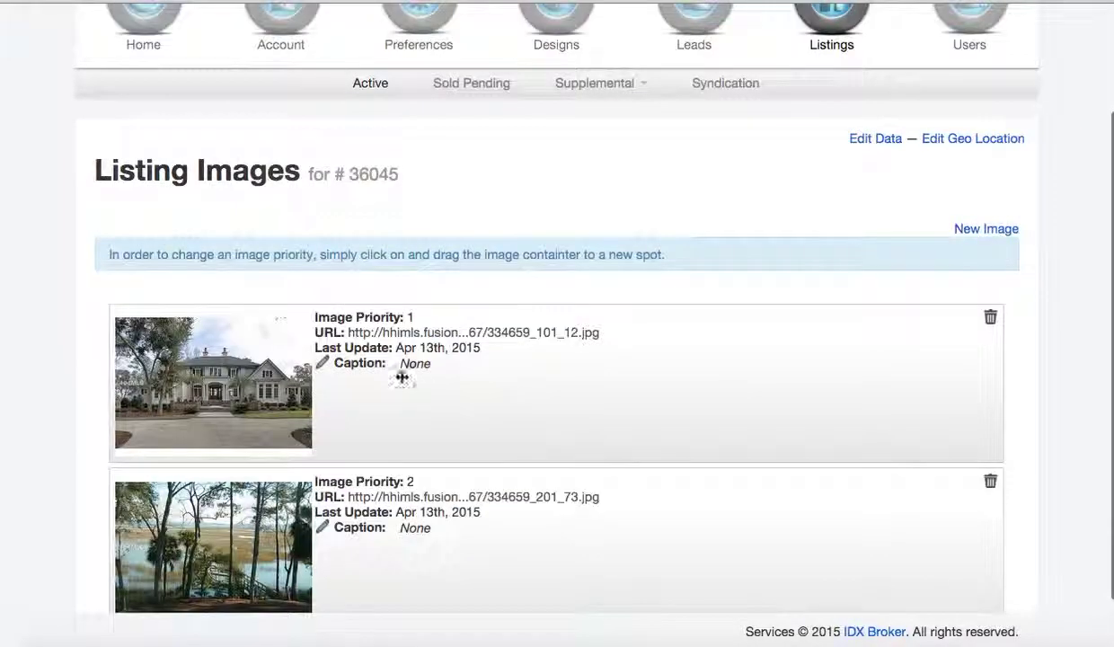
click(322, 362)
click(401, 177)
text(111 Inverness)
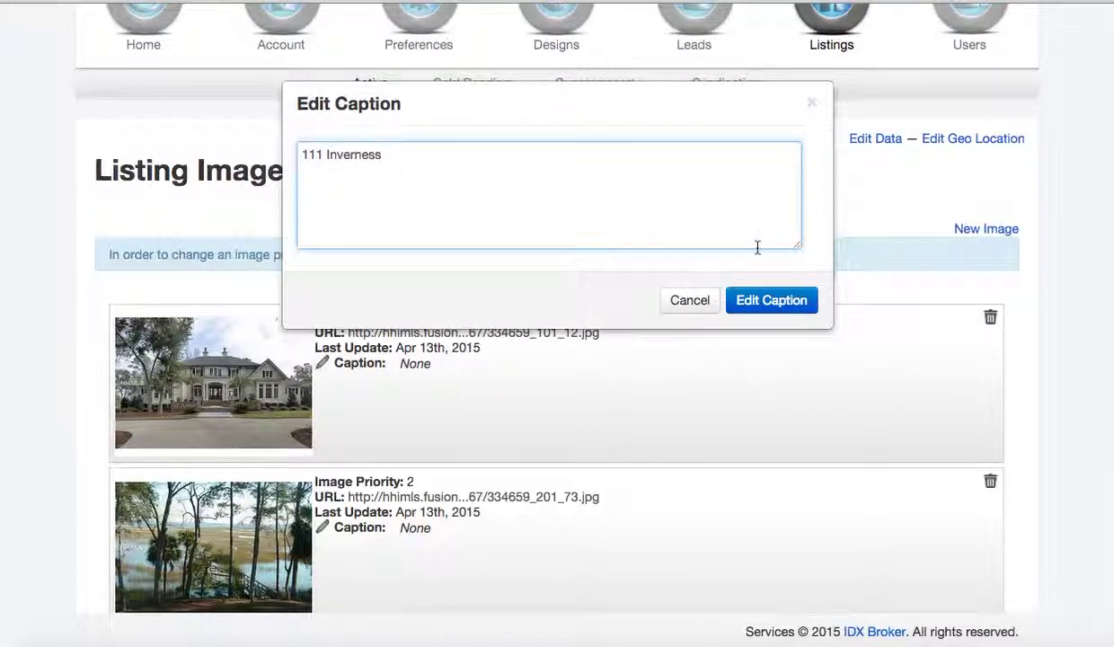
click(769, 299)
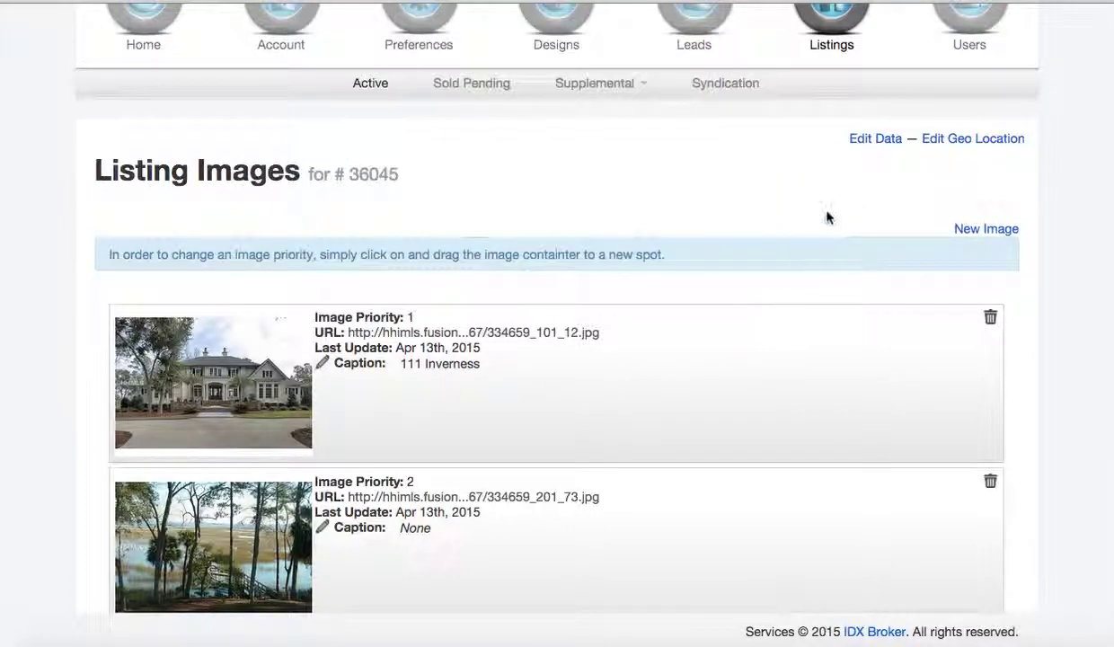
scroll(764, 293, down, 1)
scroll(764, 294, up, 4)
scroll(762, 298, down, 1)
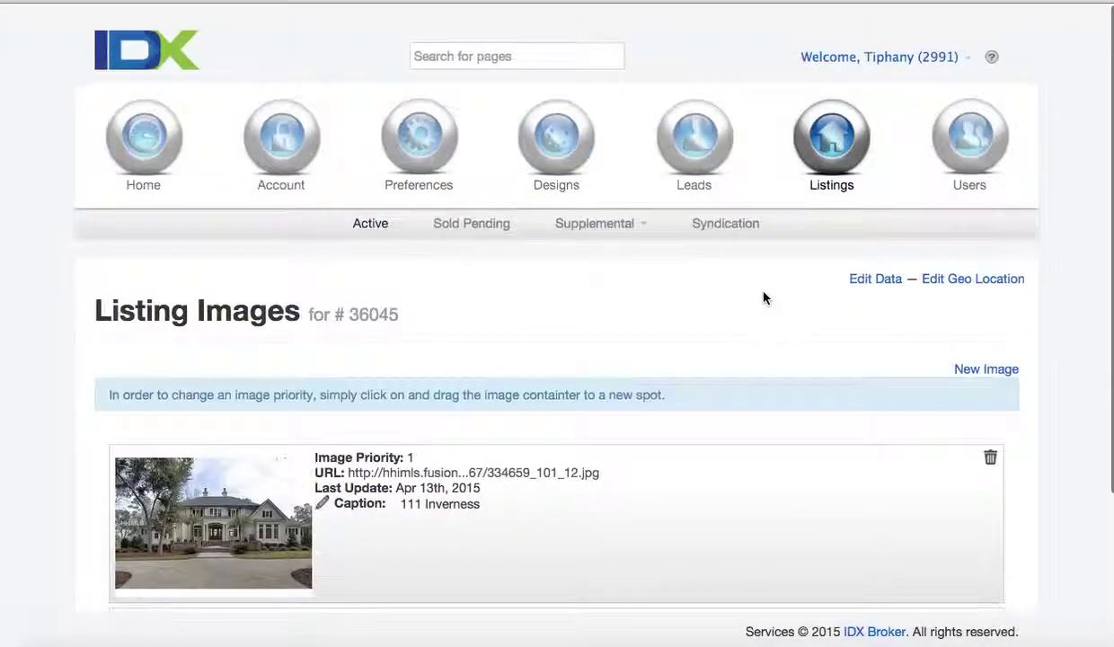
- Review the map pin near the Colleton River in Geocode Manager, then return to Supplemental Manage
click(981, 280)
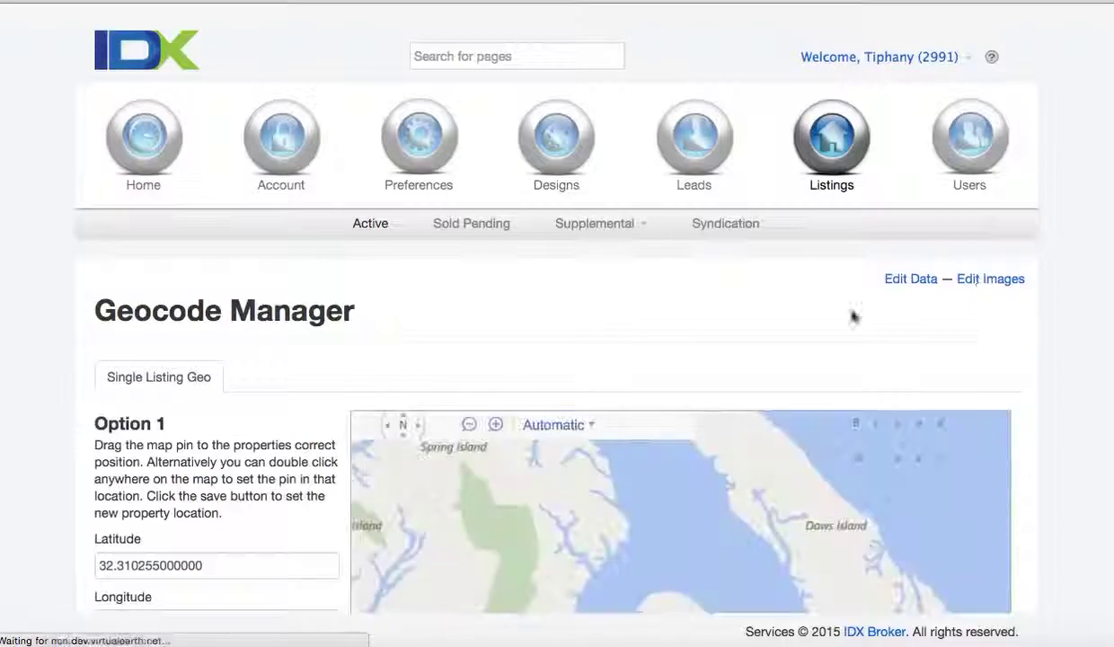
scroll(246, 487, down, 8)
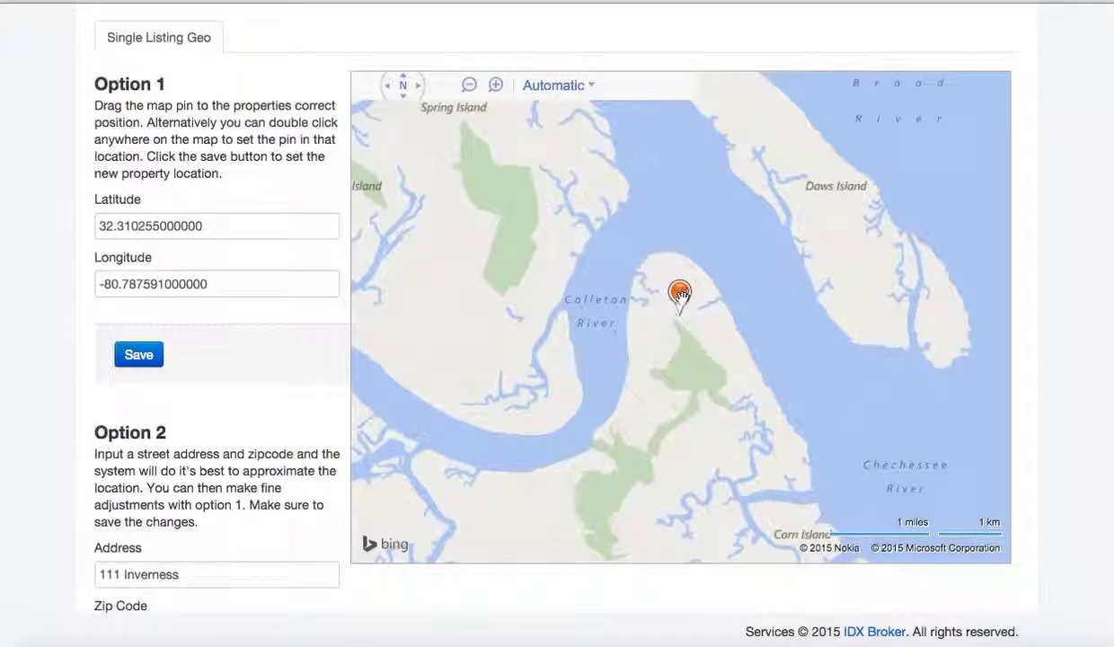
scroll(323, 400, down, 4)
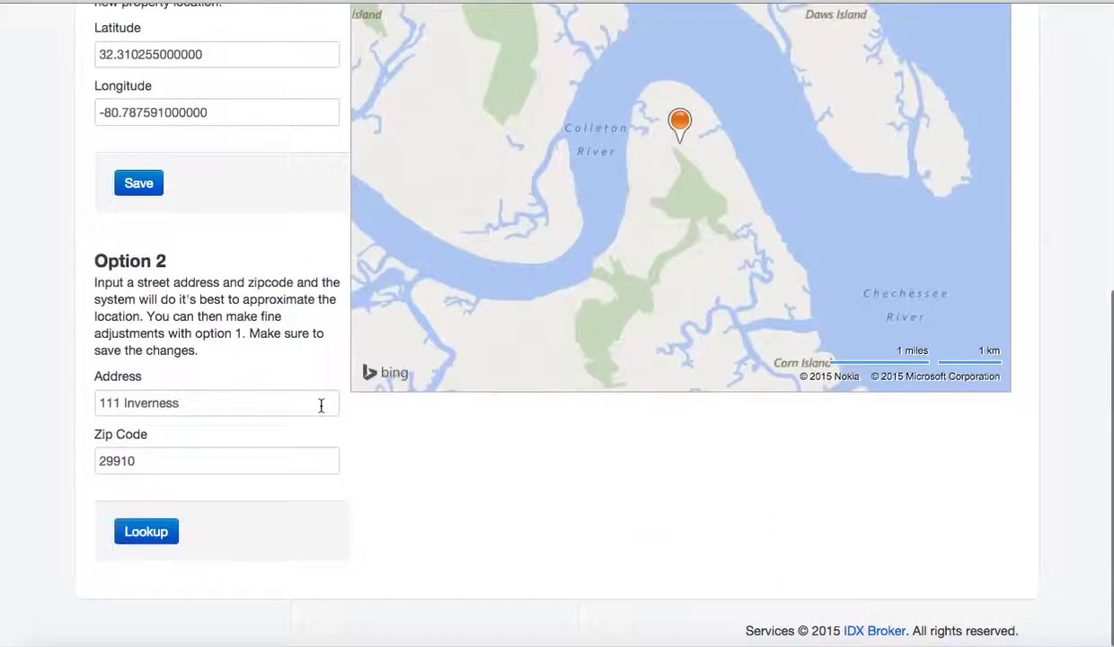
scroll(323, 404, up, 7)
scroll(636, 308, up, 4)
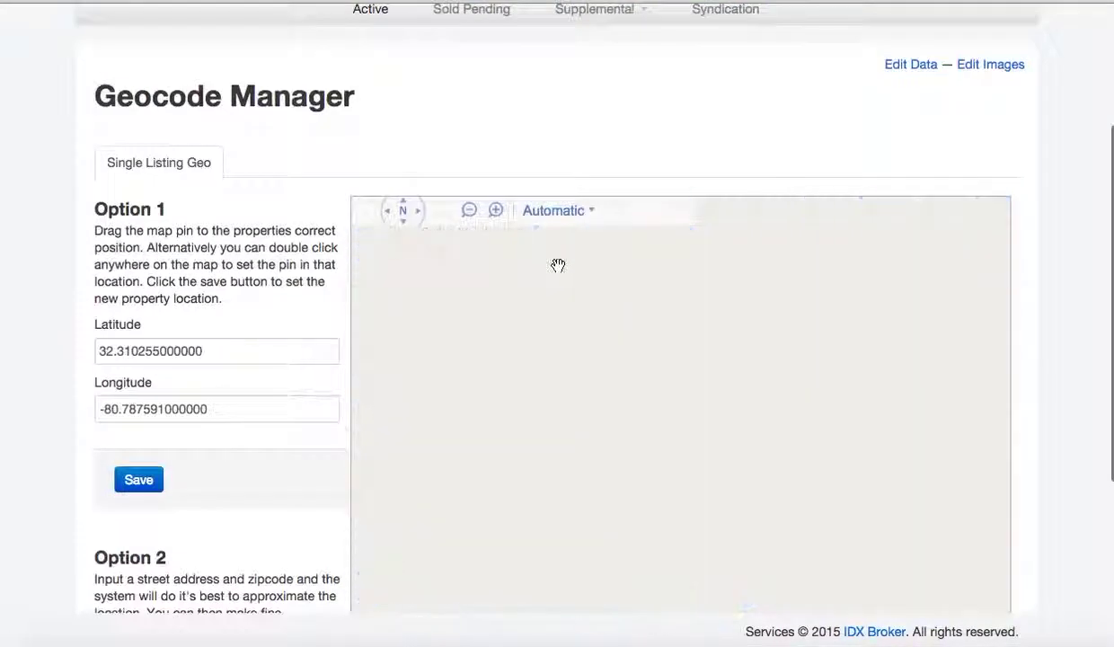
scroll(524, 77, up, 5)
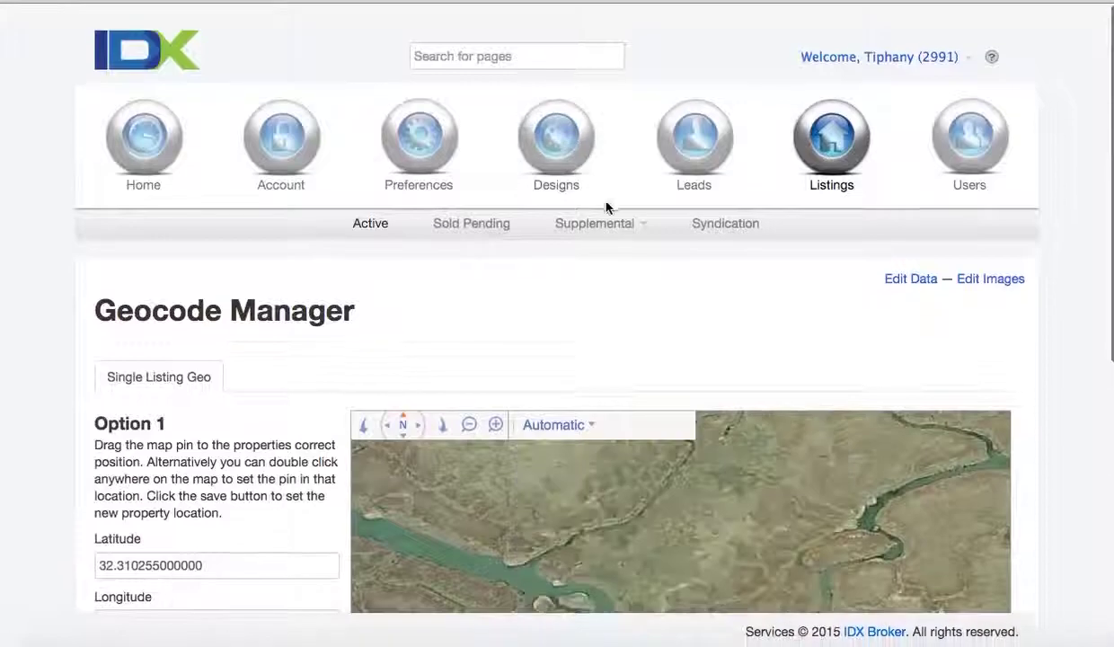
mouse_move(527, 225)
click(582, 253)
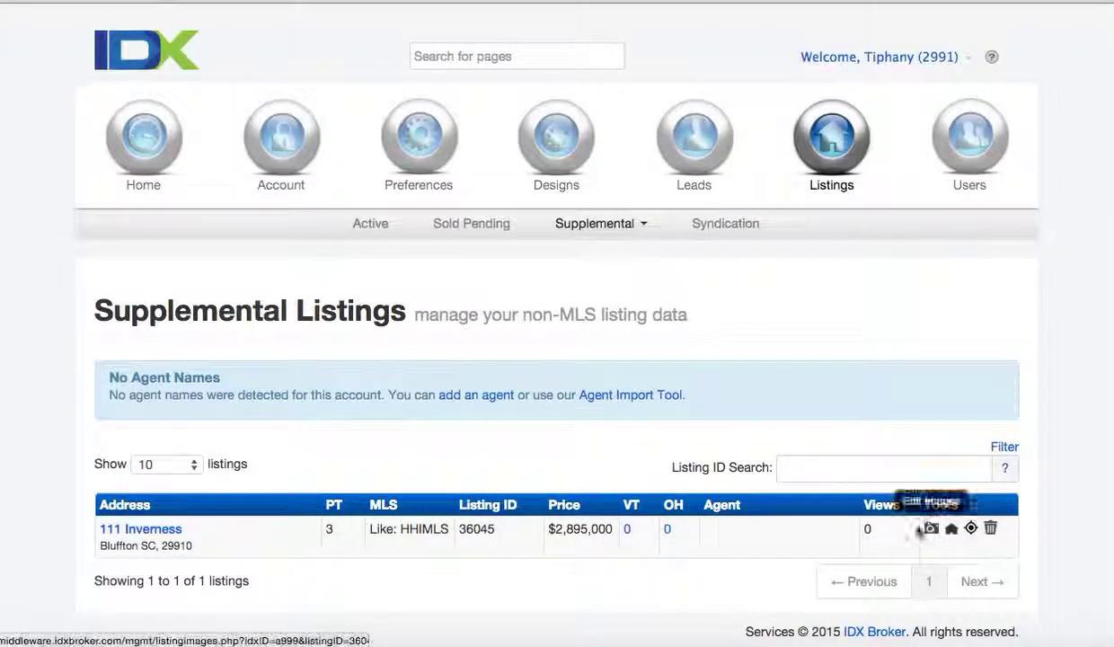
click(626, 531)
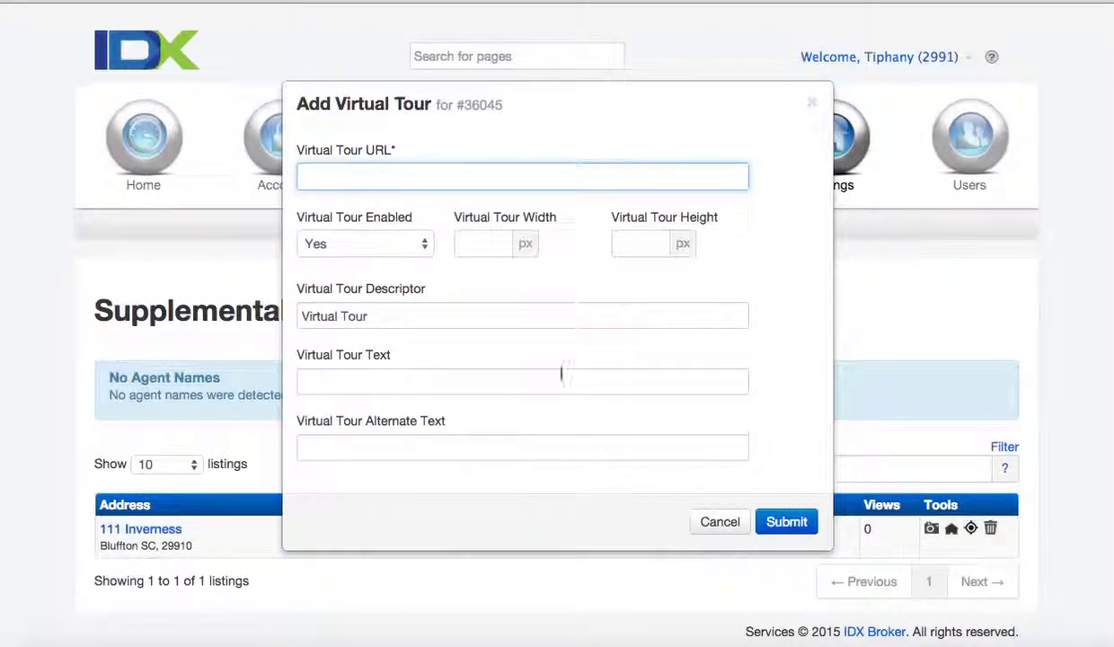
click(722, 532)
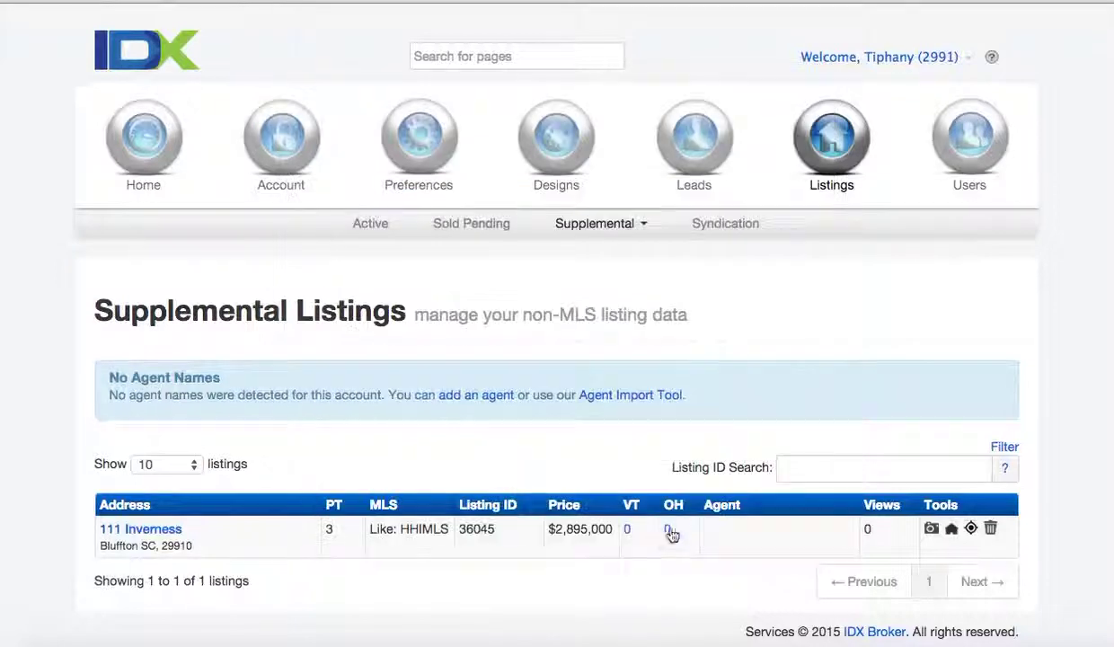
click(667, 531)
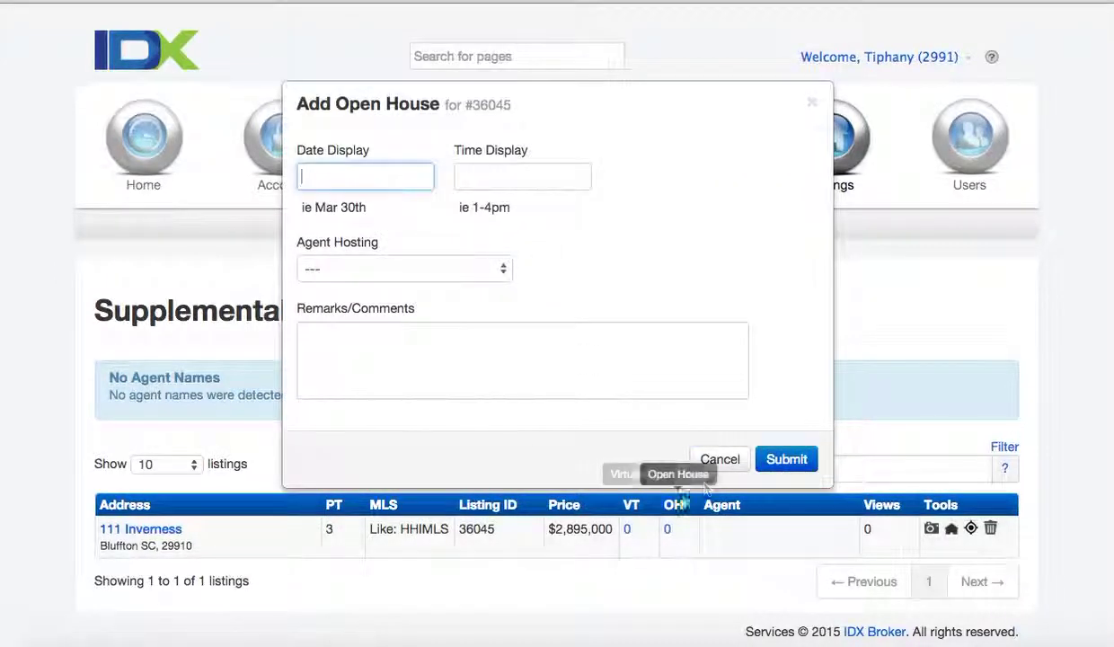
click(721, 459)
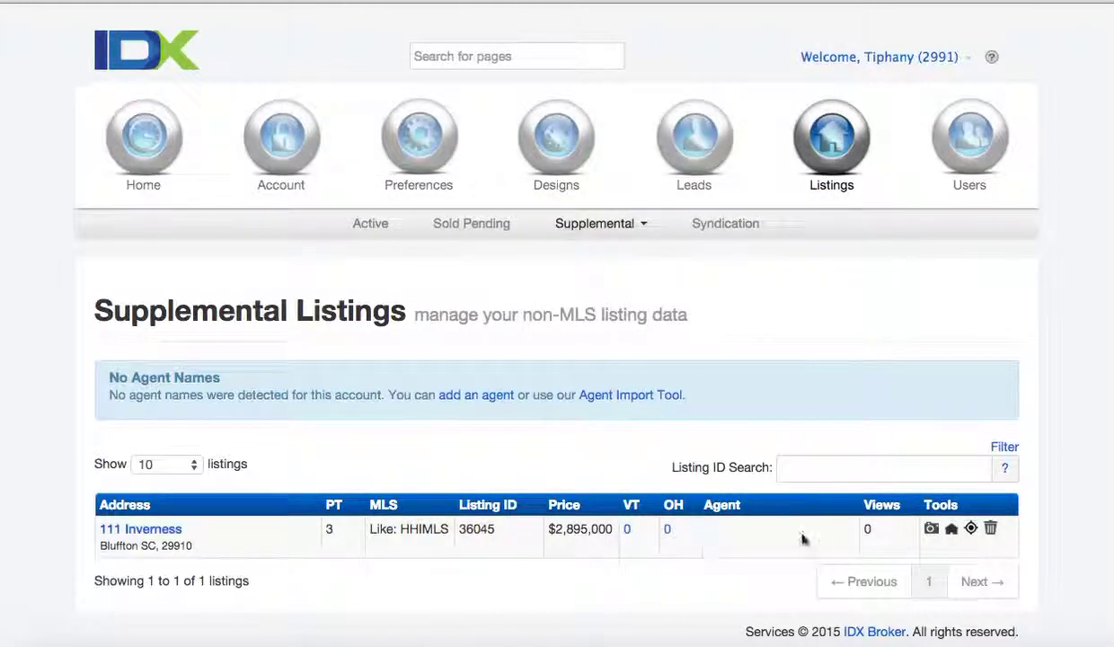
click(132, 534)
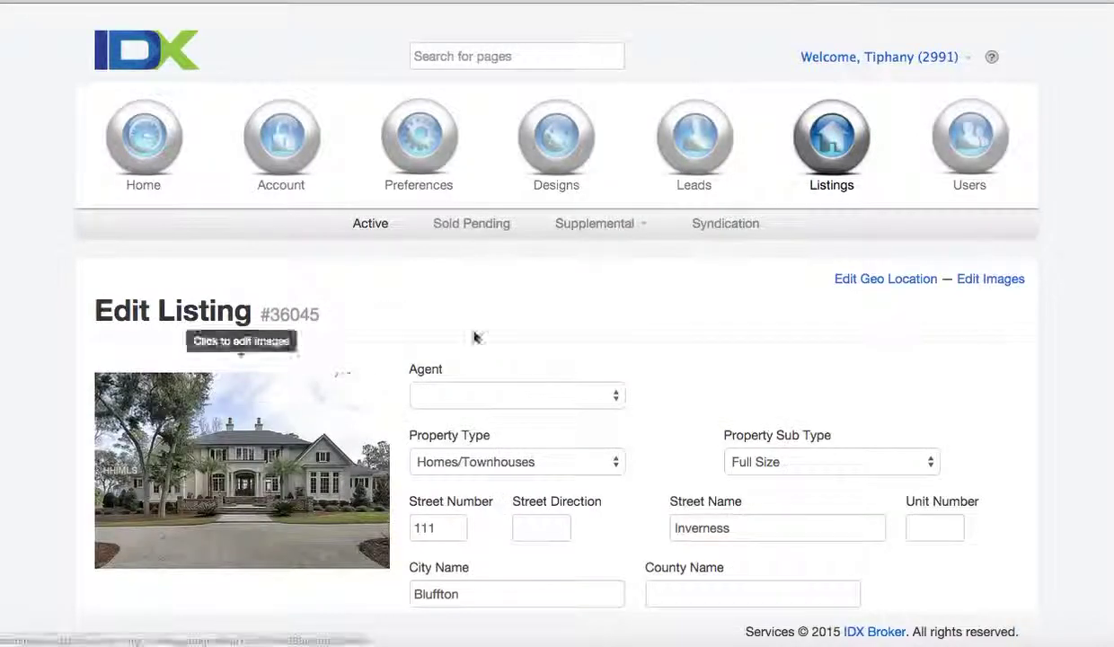
- Go to Preferences > Designs > Pages to find the Supplemental results page link
scroll(611, 348, down, 2)
scroll(612, 349, up, 2)
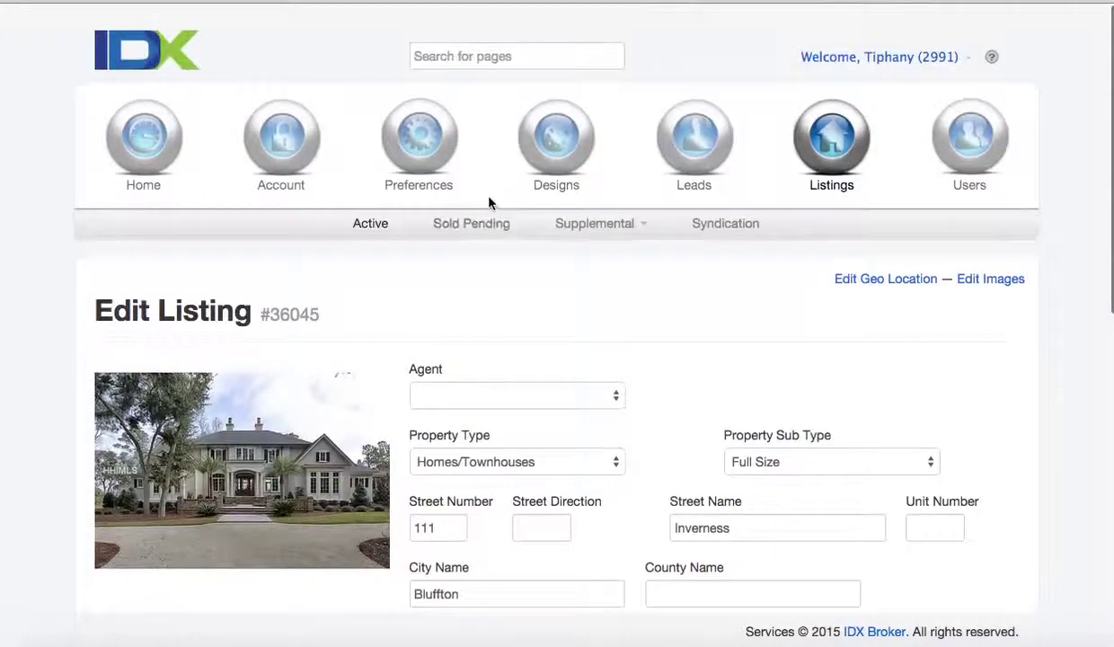
click(418, 194)
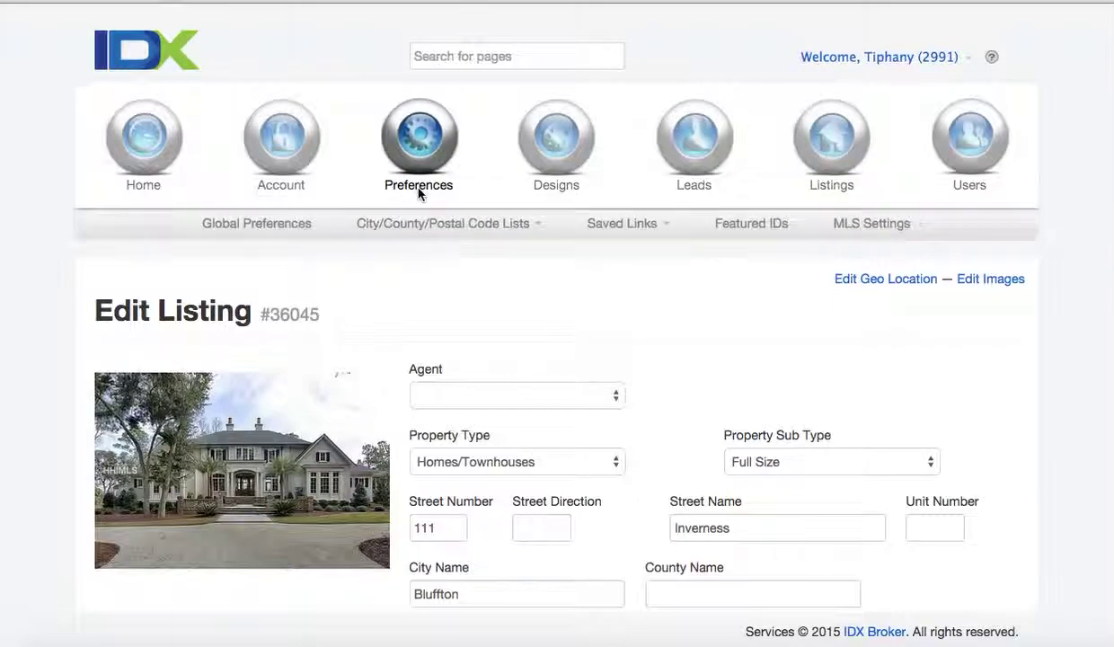
click(565, 193)
click(330, 224)
scroll(460, 301, down, 10)
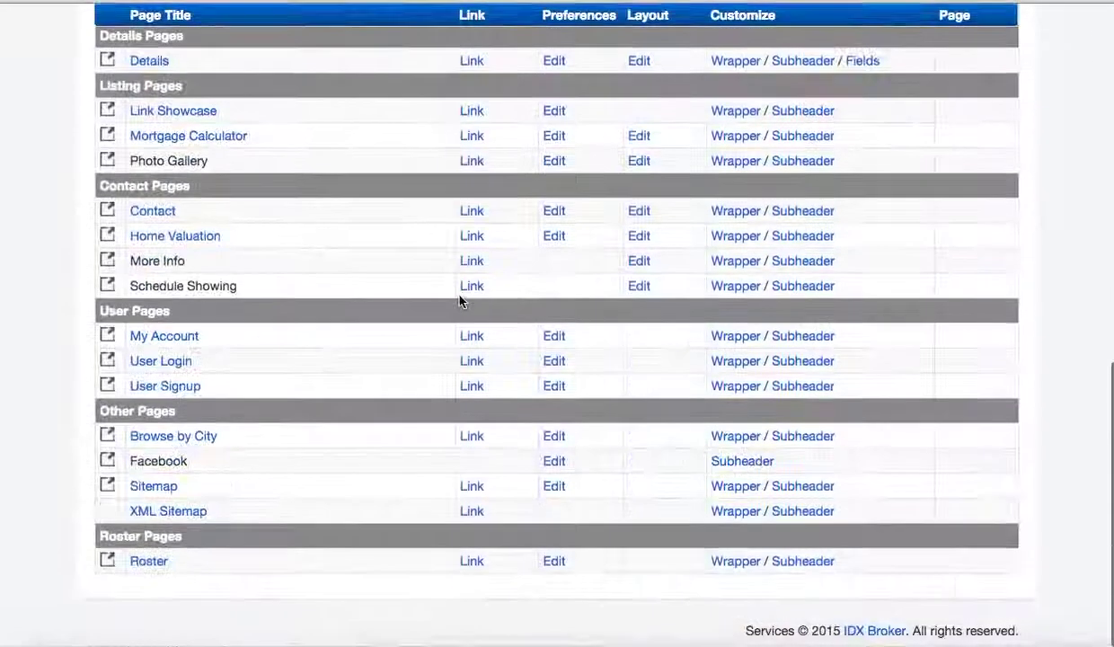
scroll(460, 298, up, 5)
scroll(459, 301, up, 5)
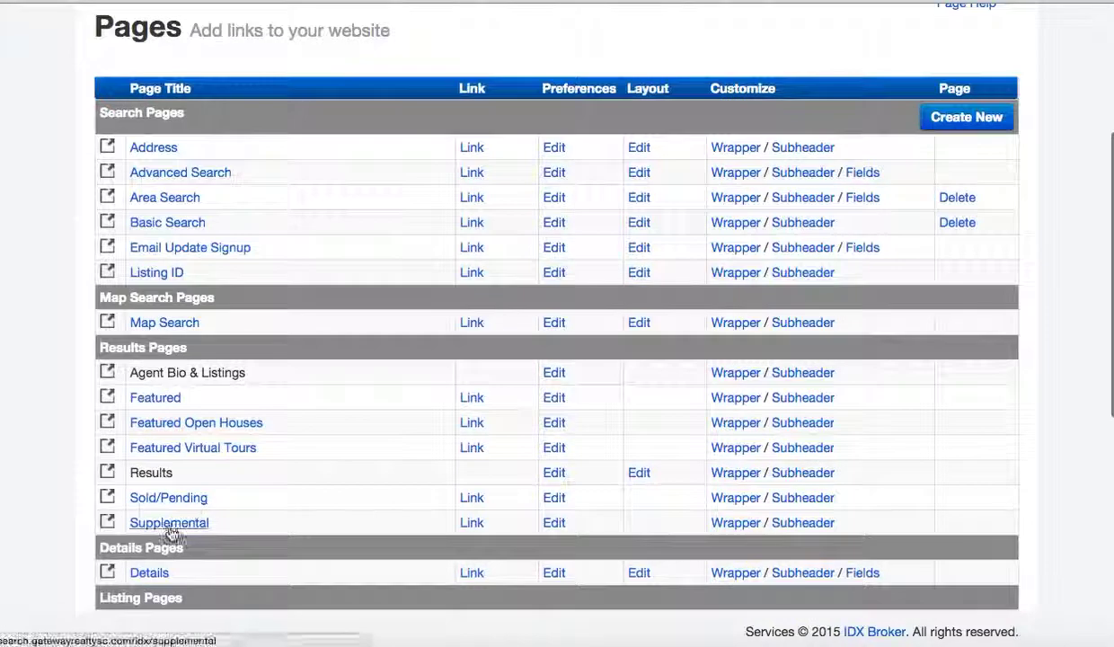
- View the live Supplemental results page on the Gateway Realty website
click(164, 522)
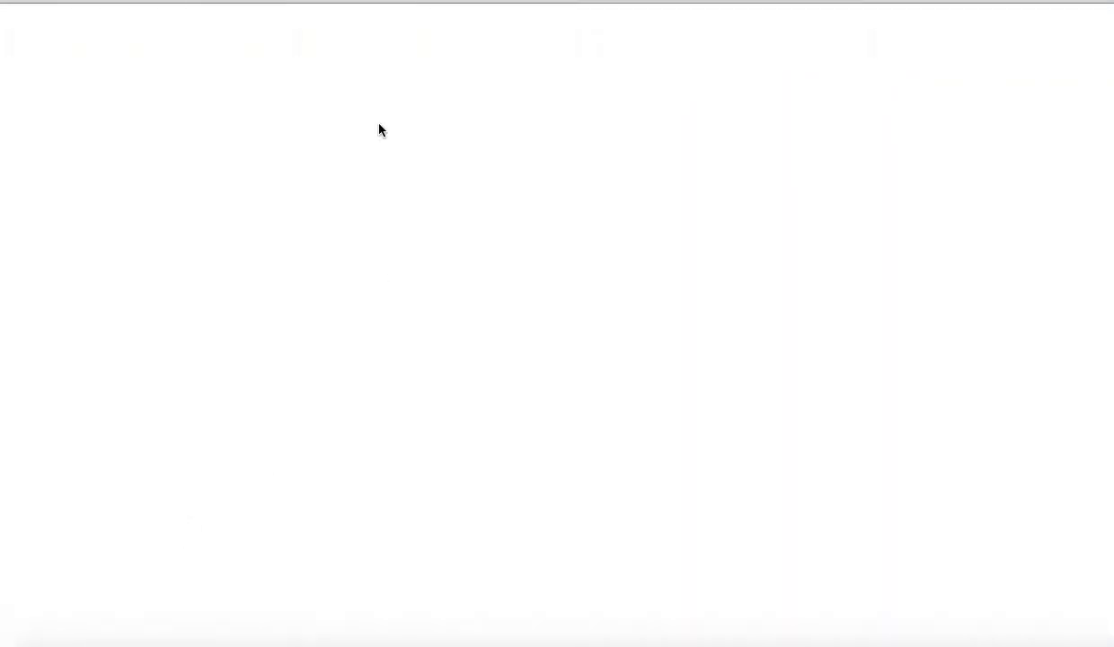
scroll(582, 297, down, 1)
scroll(582, 289, down, 3)
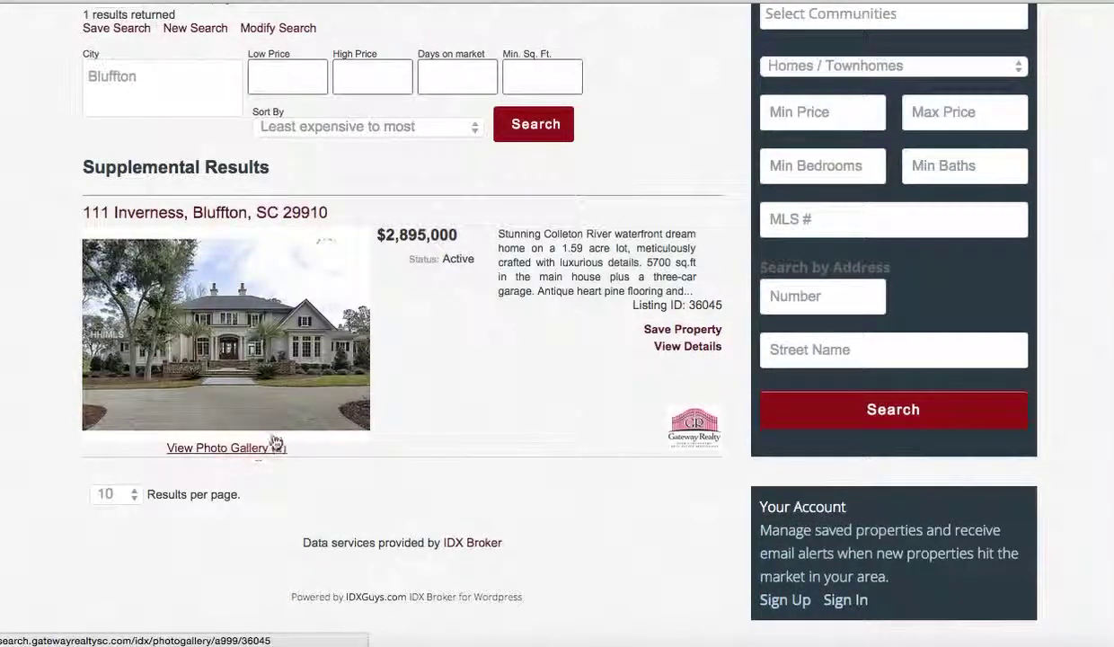
- Open the 111 Inverness details page and review its photos, $2,895,000 price and description
click(239, 281)
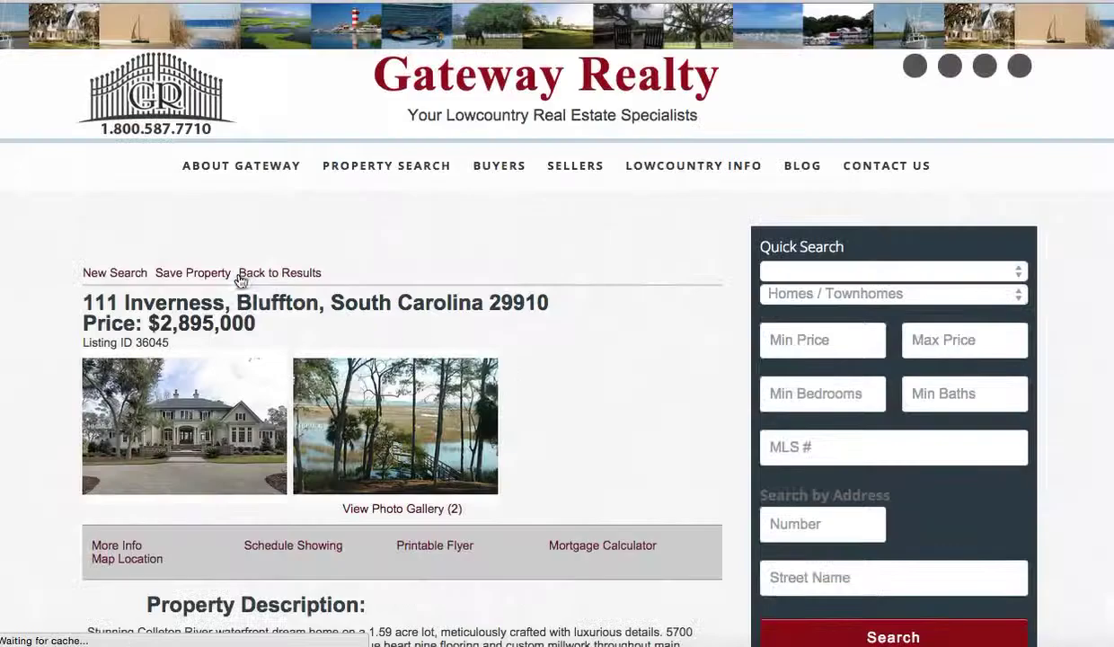
scroll(554, 385, down, 5)
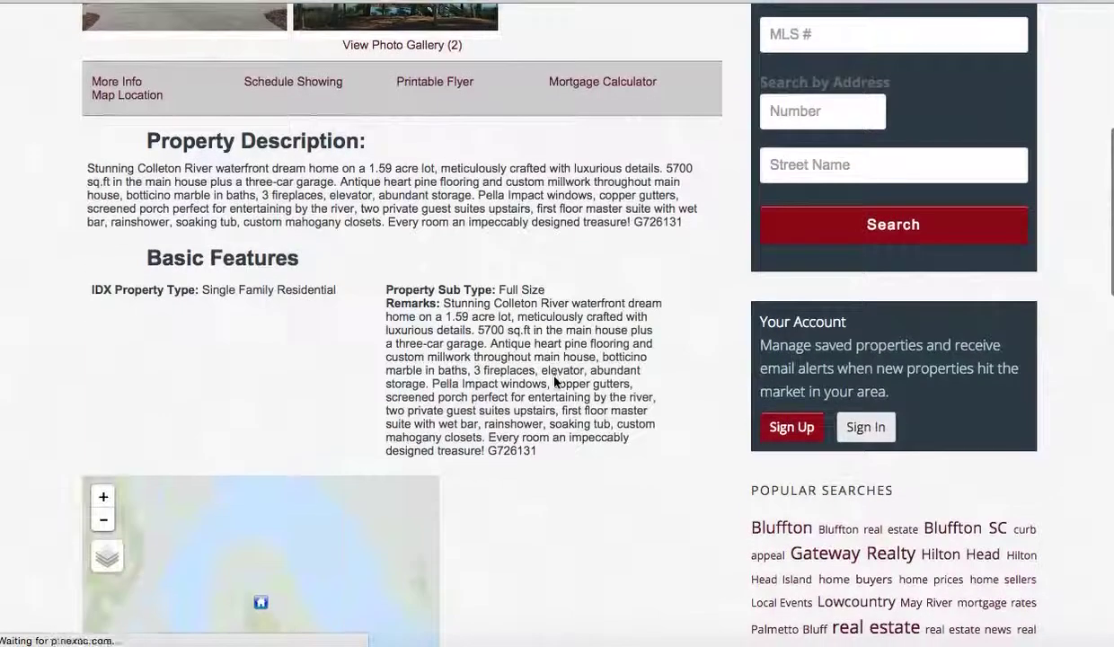
scroll(554, 382, down, 8)
scroll(554, 382, up, 10)
scroll(554, 383, up, 3)
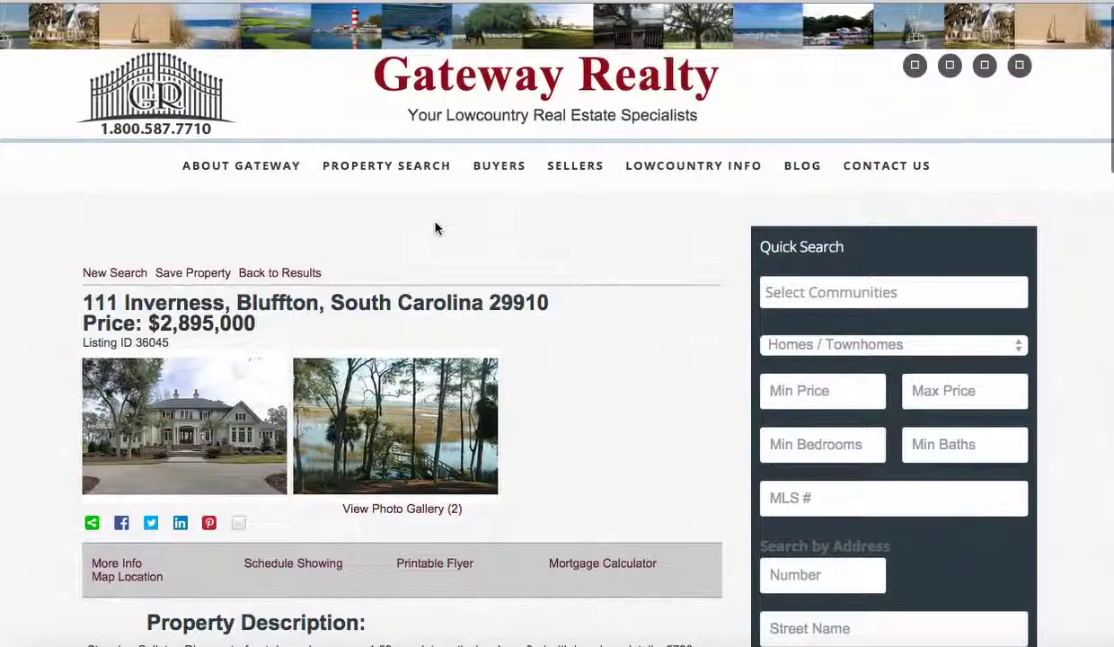